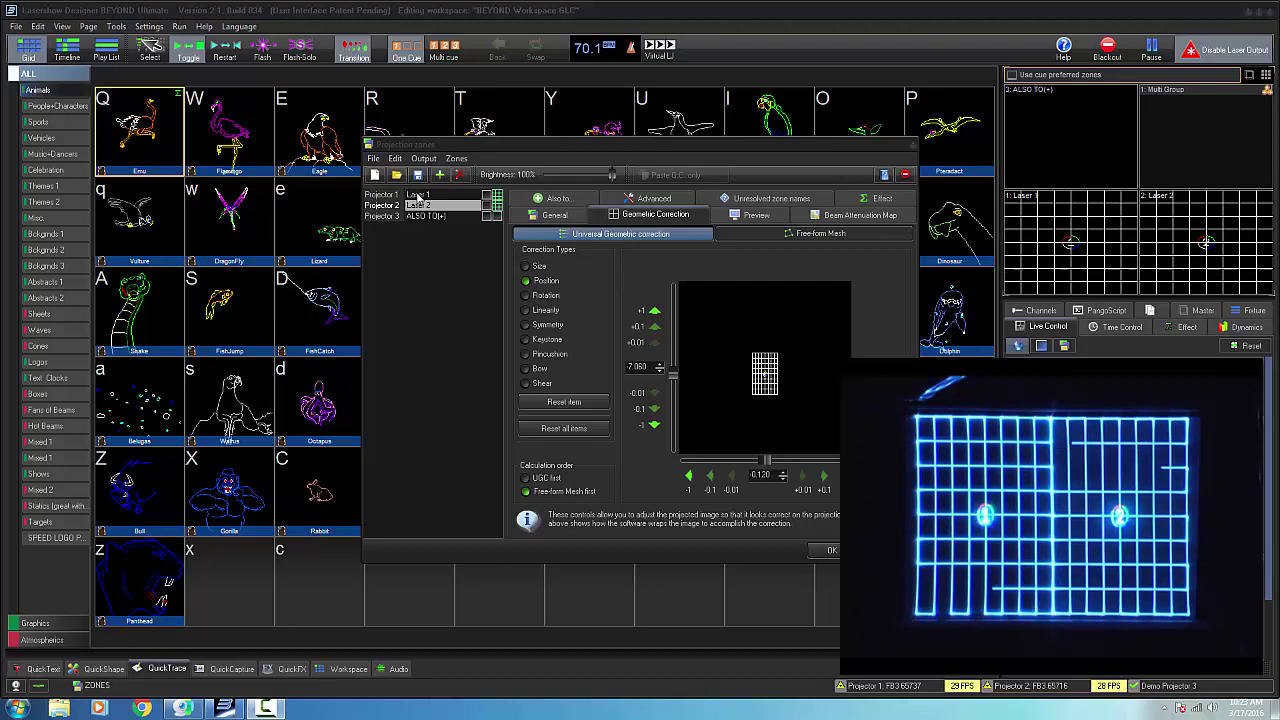
- Review the Laser 1, Laser 2 and ALSO TO zones, showing ALSO TO outputs to Laser 1 and Laser 2
{"action": "left_click", "coordinate": [418, 195]}
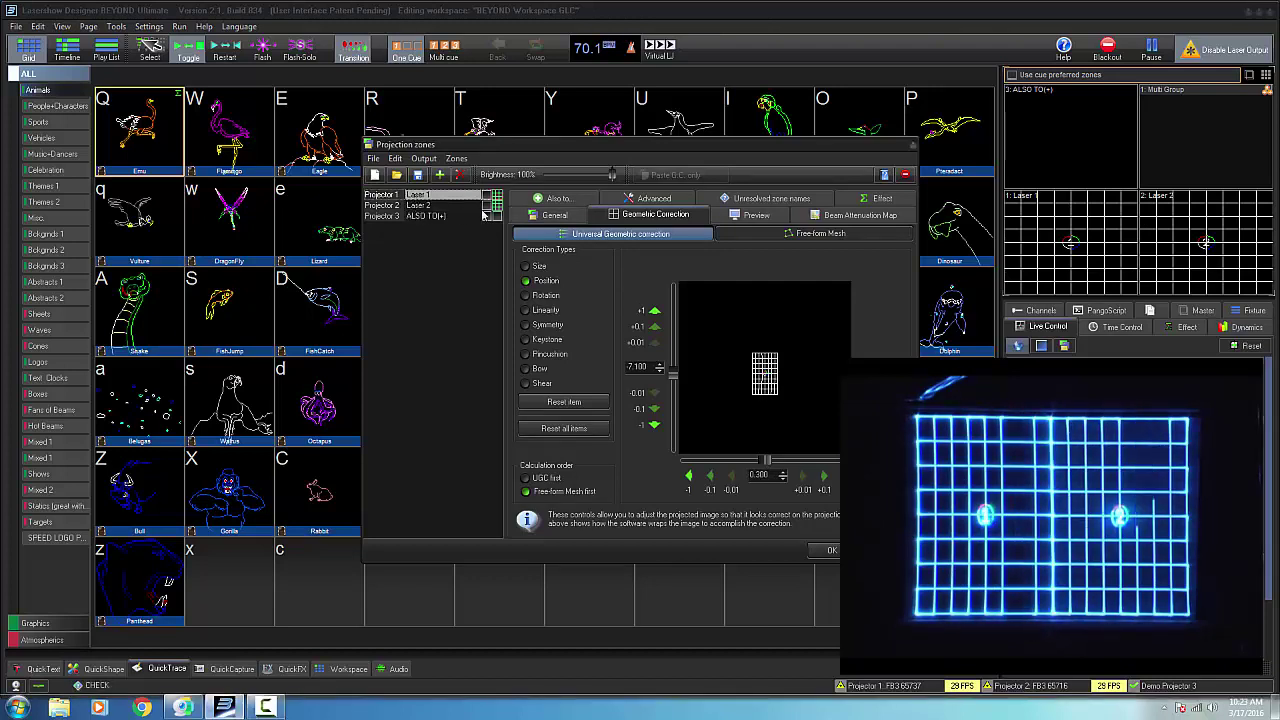
{"action": "left_click", "coordinate": [554, 215]}
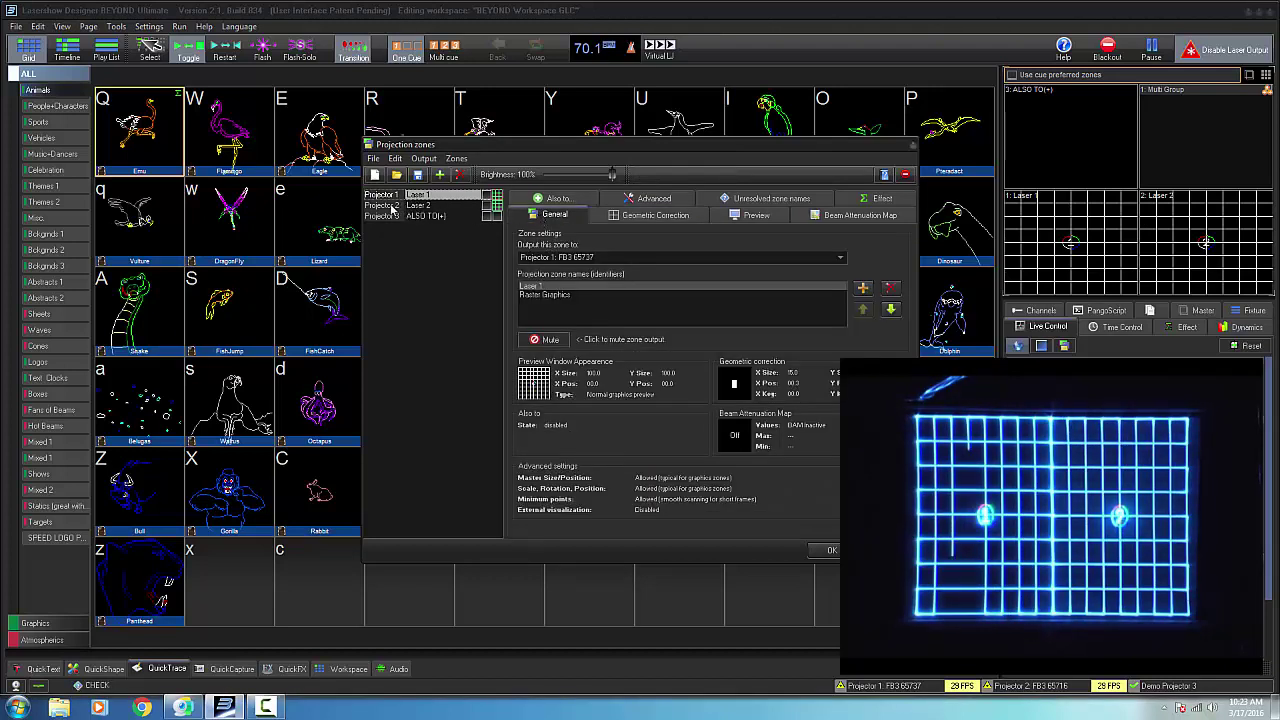
{"action": "left_click", "coordinate": [394, 205]}
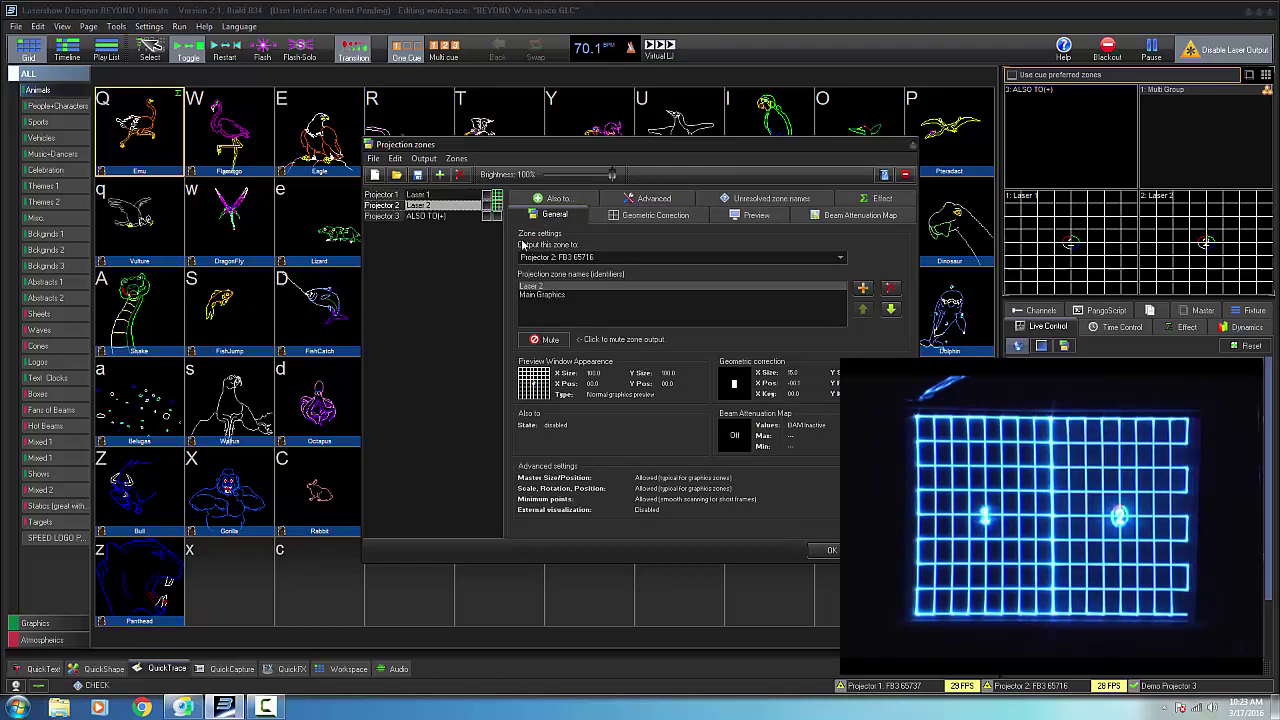
{"action": "left_click", "coordinate": [414, 196]}
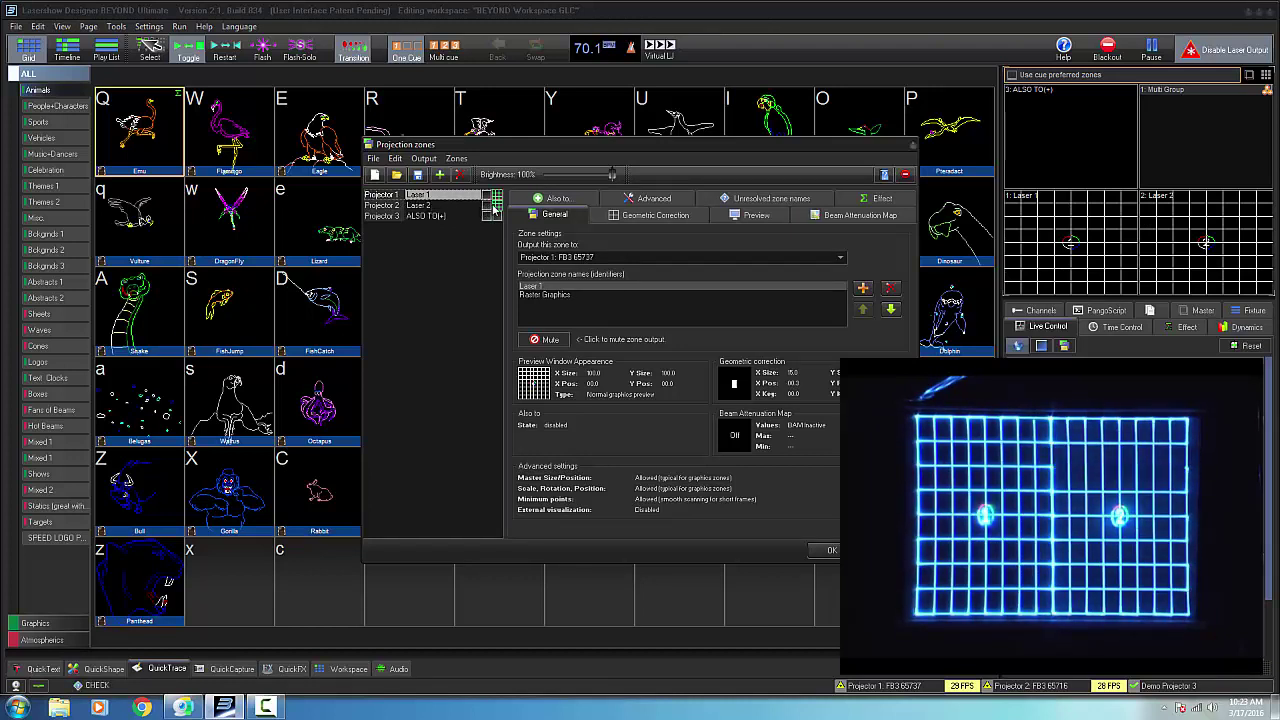
{"action": "left_click", "coordinate": [428, 216]}
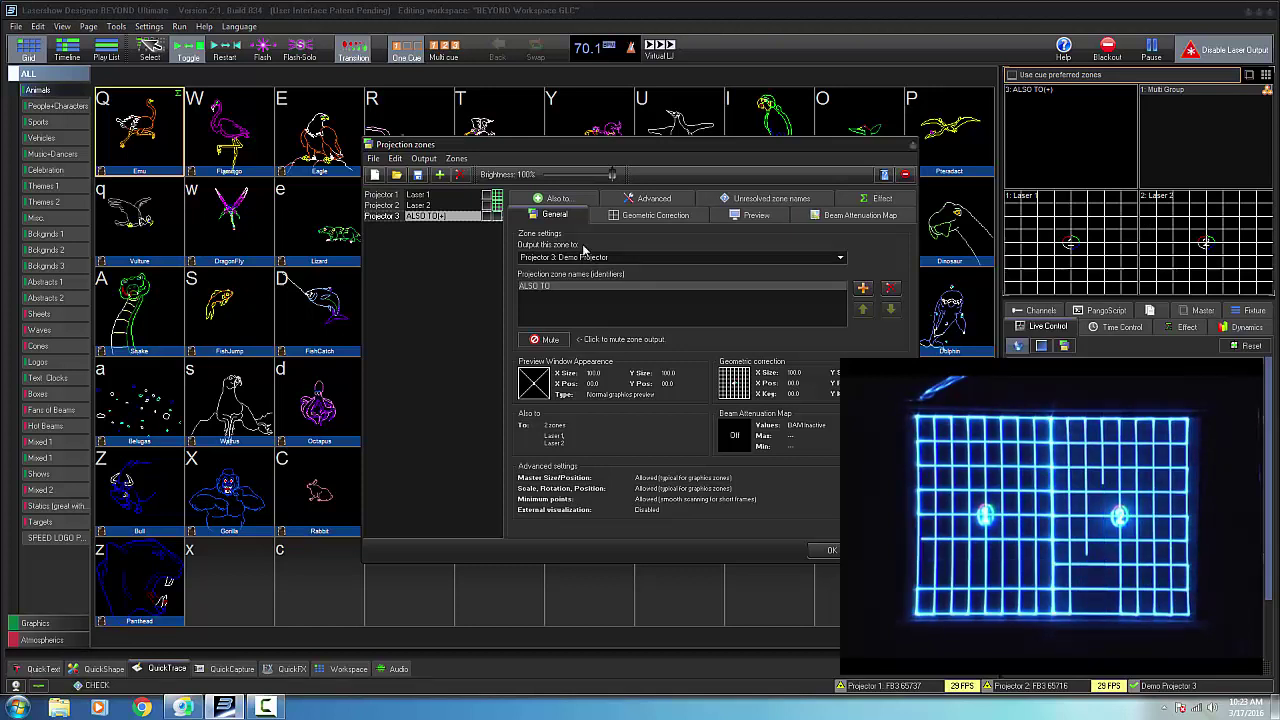
{"action": "left_click", "coordinate": [553, 202]}
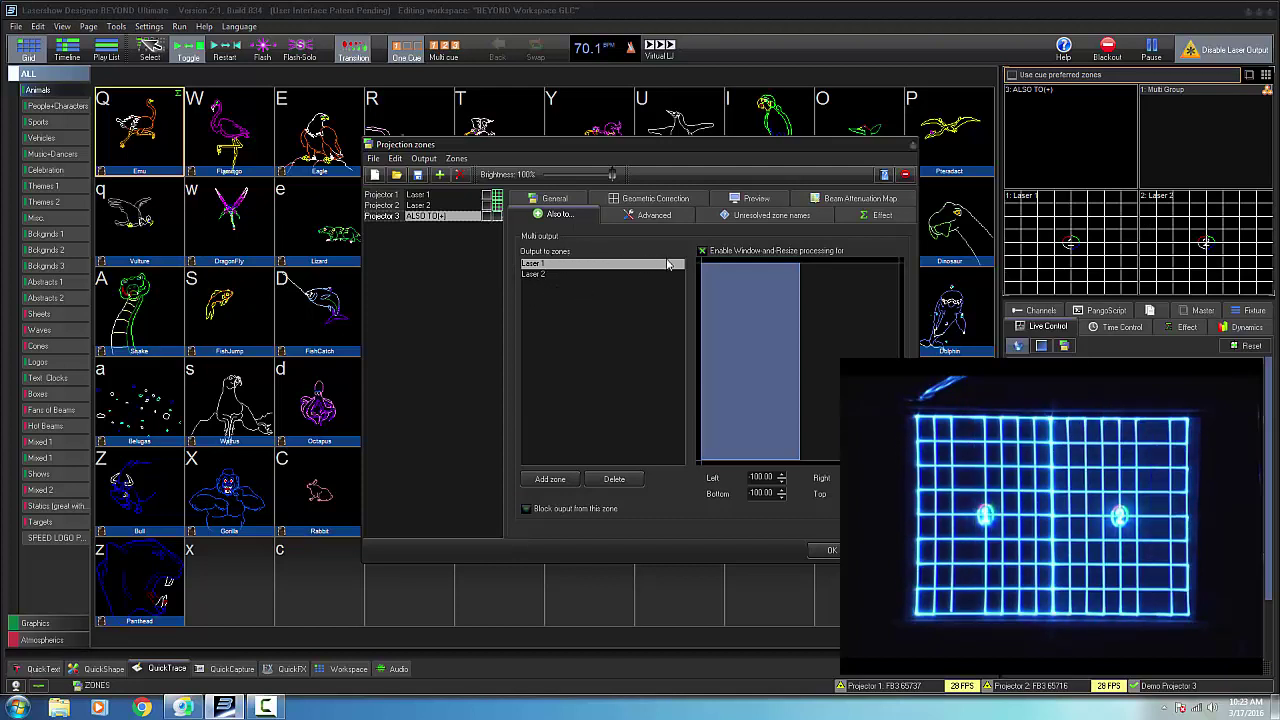
{"action": "left_click", "coordinate": [536, 275]}
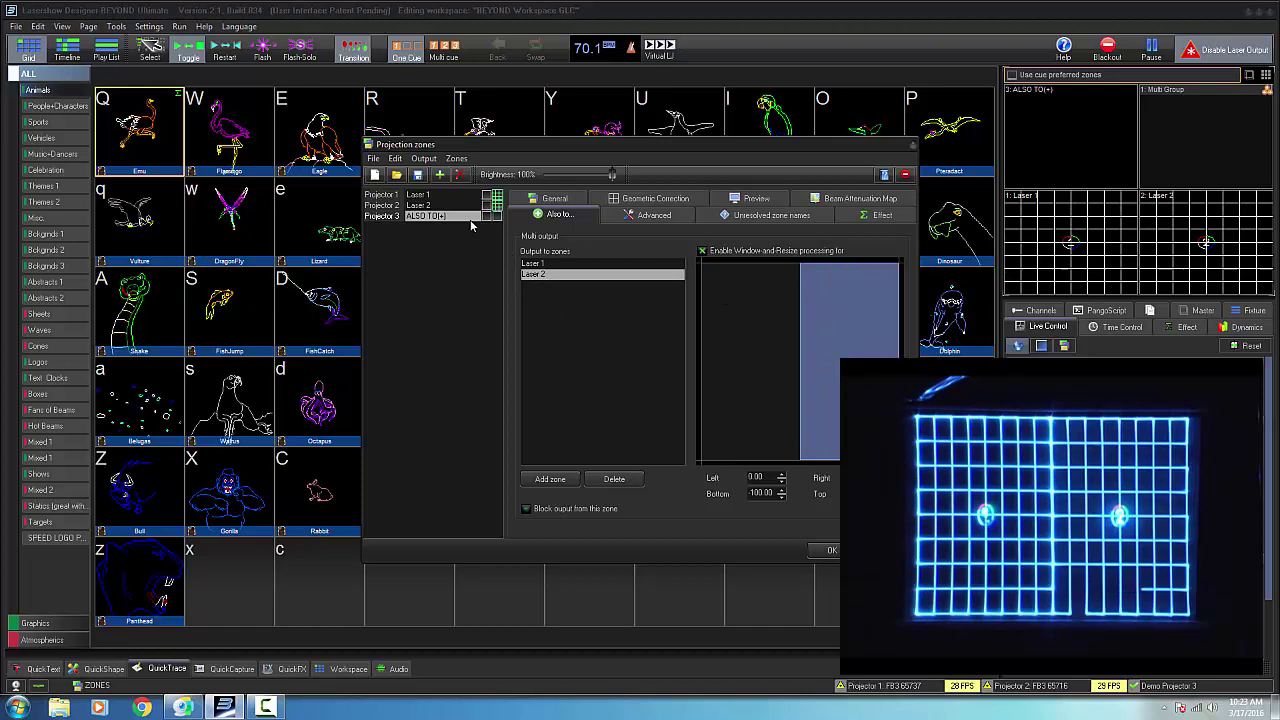
{"action": "left_click", "coordinate": [591, 263]}
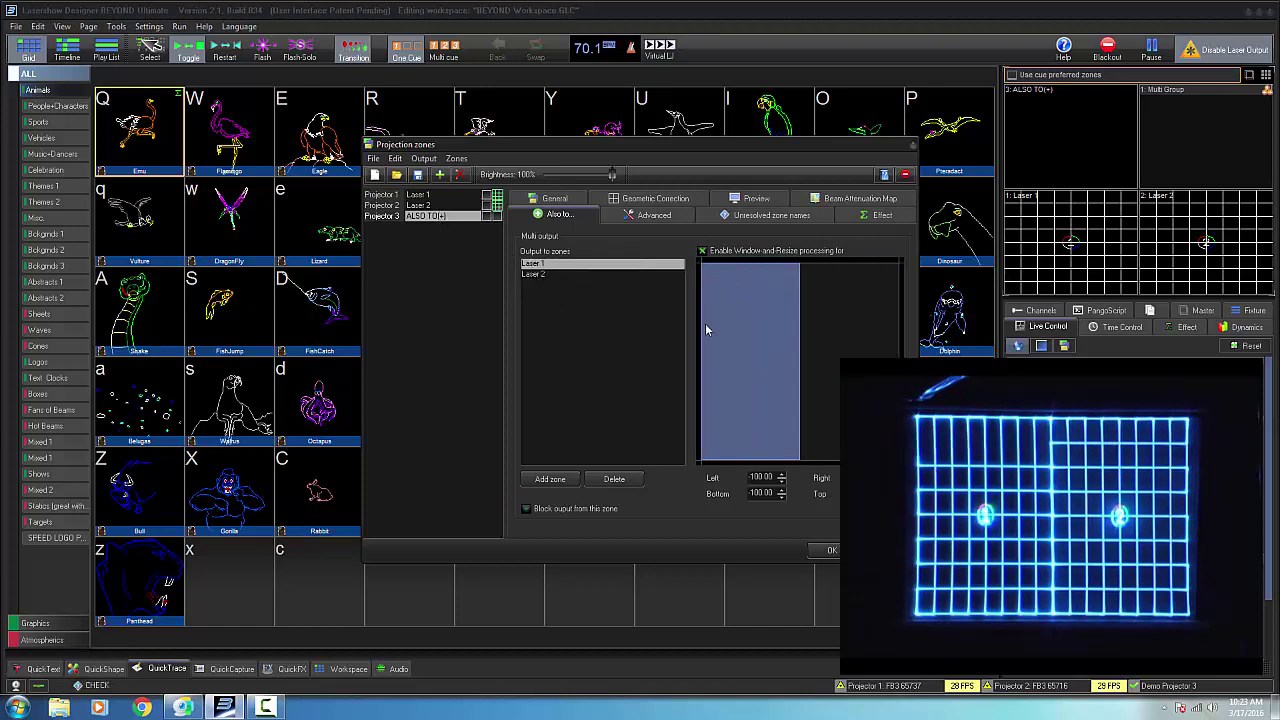
{"action": "left_click", "coordinate": [597, 275]}
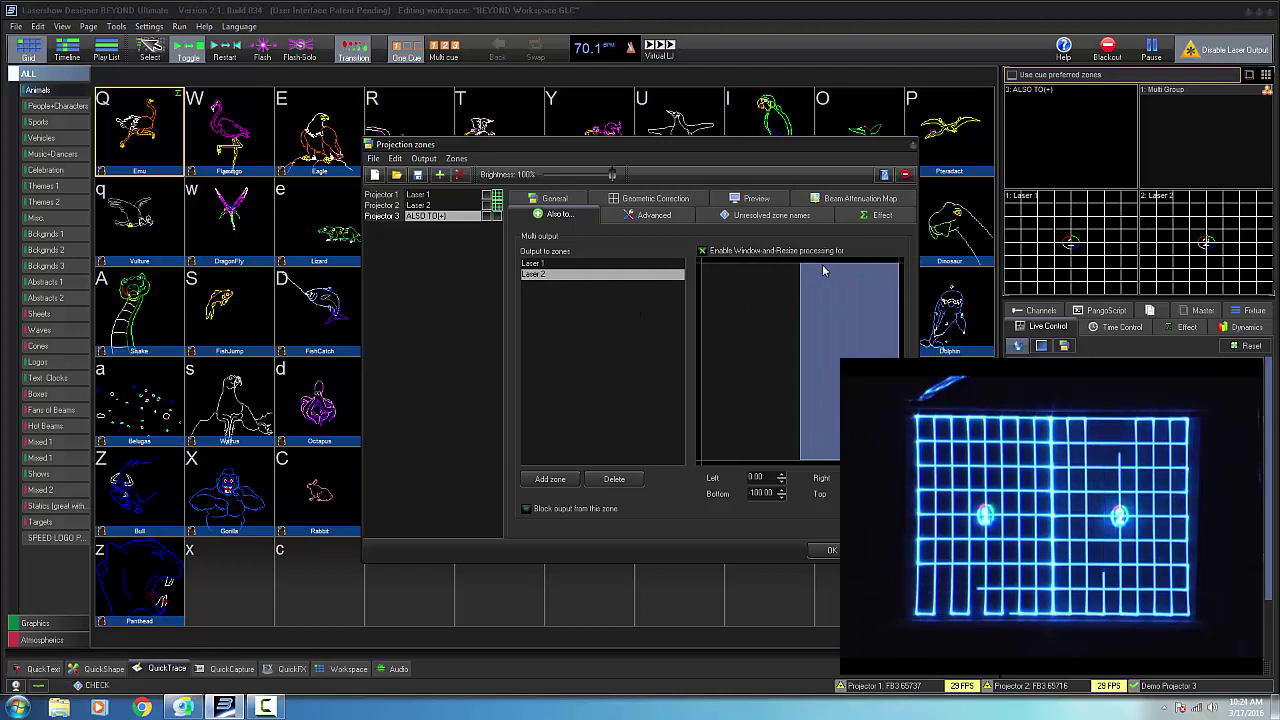
- Check Laser 1's geometric correction settings, then close the Projection zones dialog with OK
{"action": "left_click", "coordinate": [383, 194]}
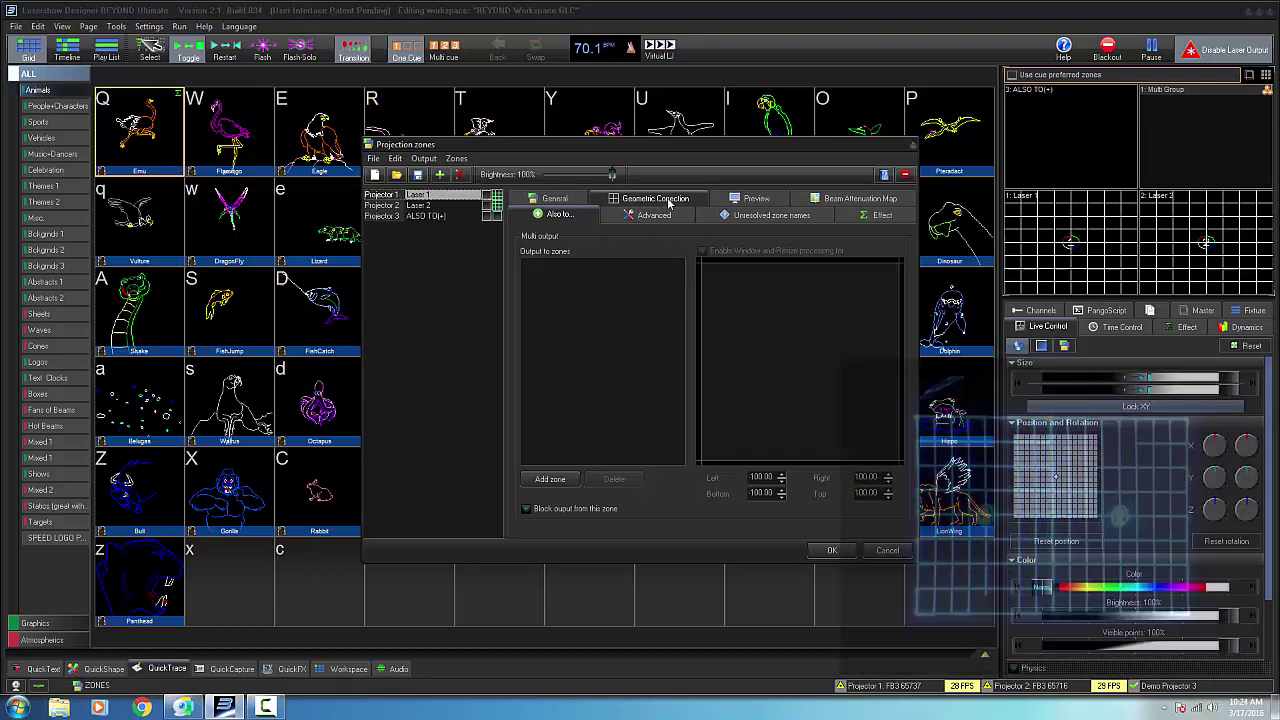
{"action": "left_click", "coordinate": [660, 199]}
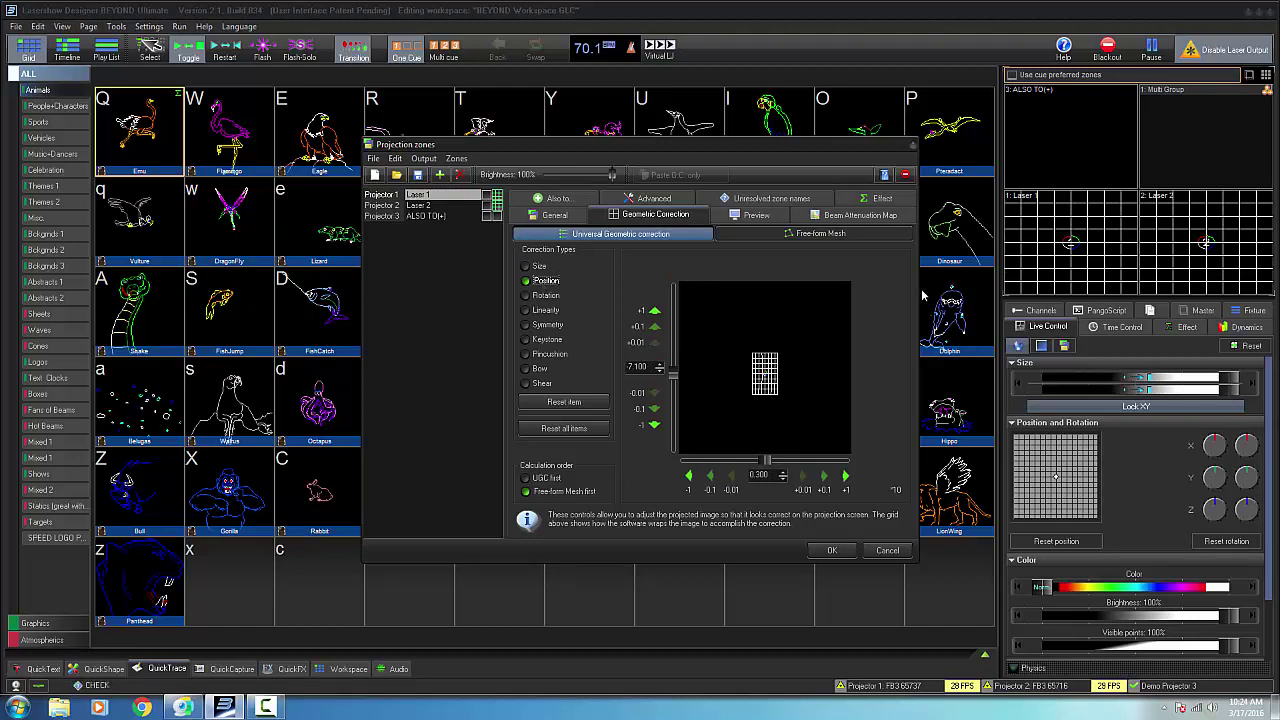
{"action": "left_click", "coordinate": [831, 551]}
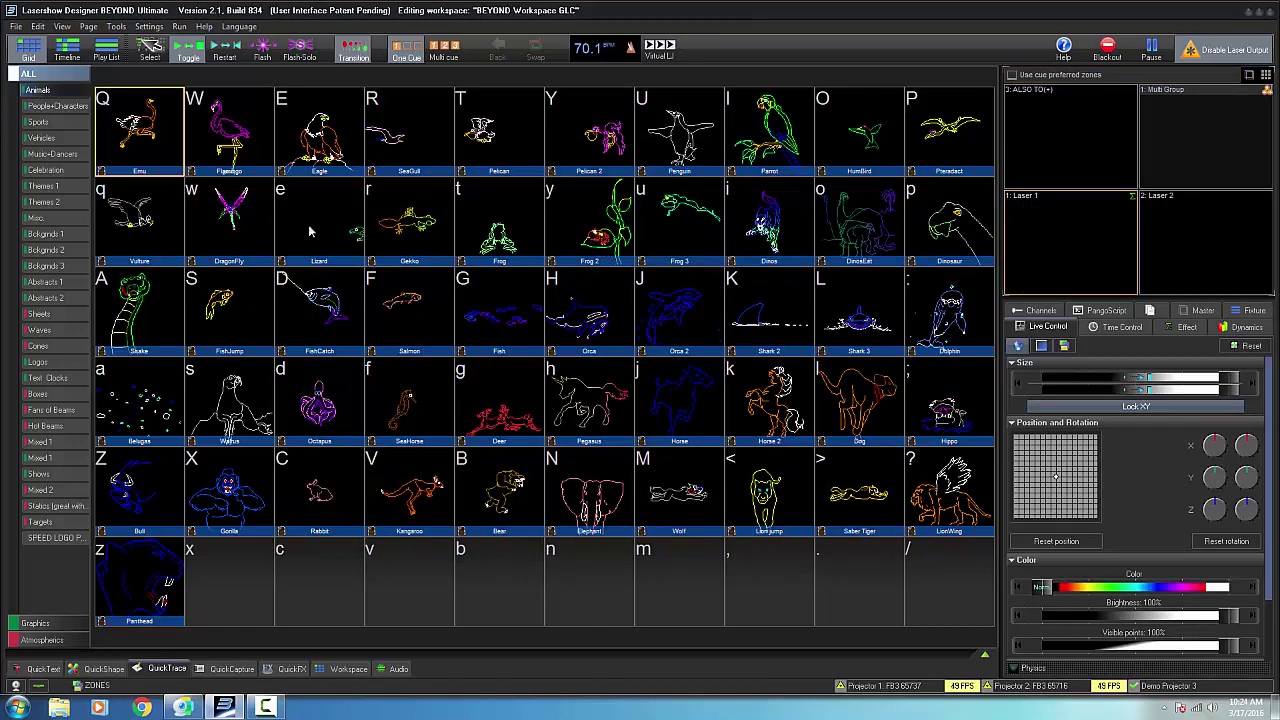
- Switch to the Misc. cue page and play the City cue (Q) on Laser 1
{"action": "left_click", "coordinate": [63, 220]}
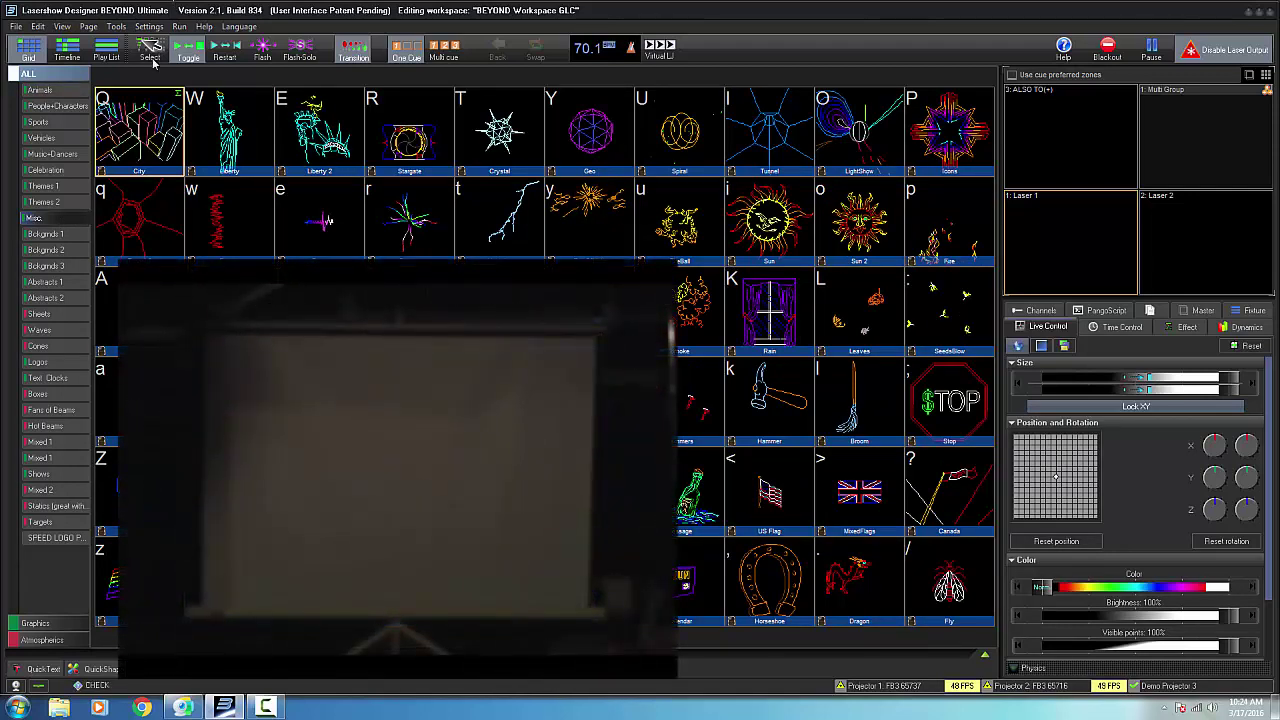
{"action": "left_click", "coordinate": [135, 149]}
- Select the '3: ALSO TO(+)' zone as output and play the City cue across both lasers
{"action": "left_click", "coordinate": [1064, 146]}
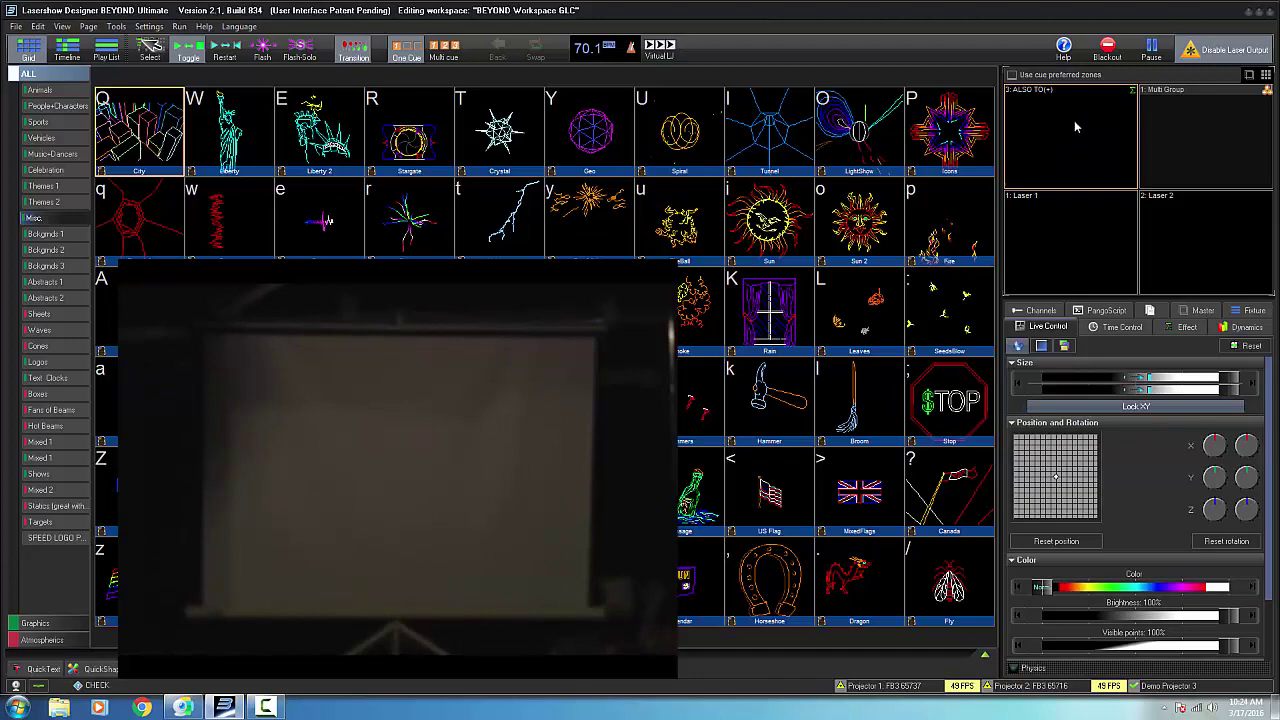
{"action": "left_click", "coordinate": [155, 118]}
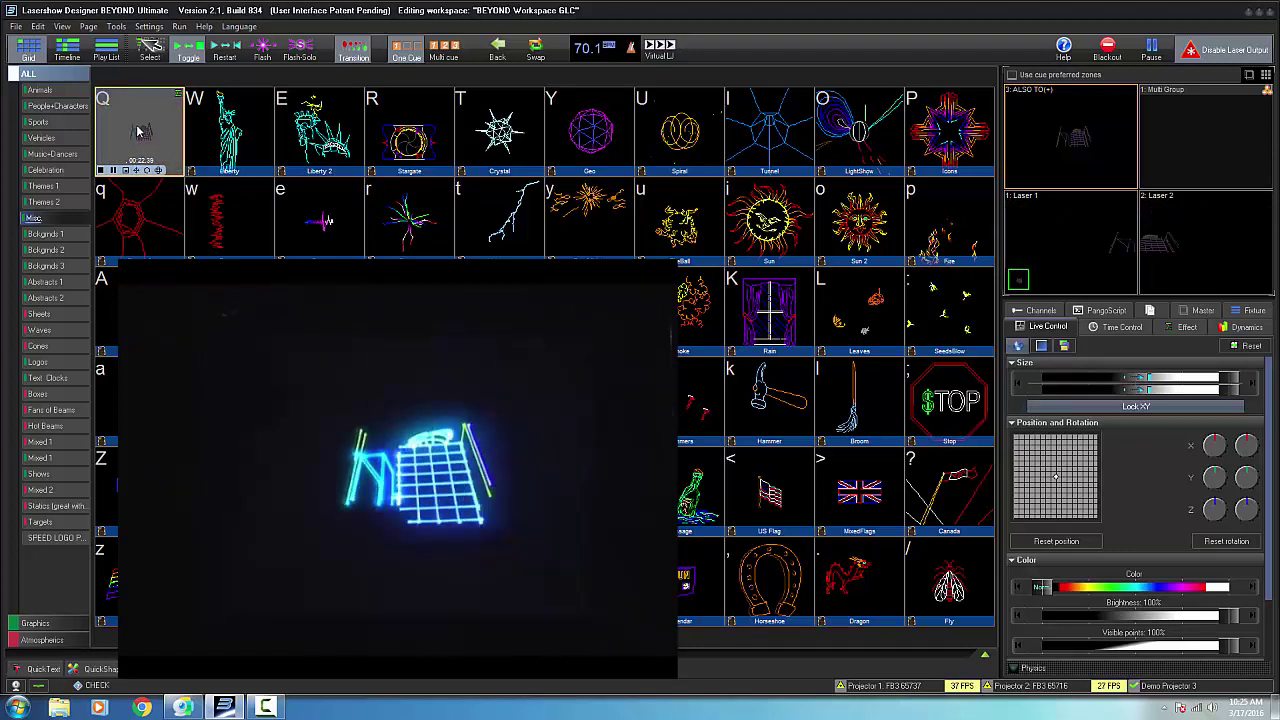
- Stop the City cue, then play the Dinosaur and Eagle cues from the Animals page
{"action": "left_click", "coordinate": [139, 131]}
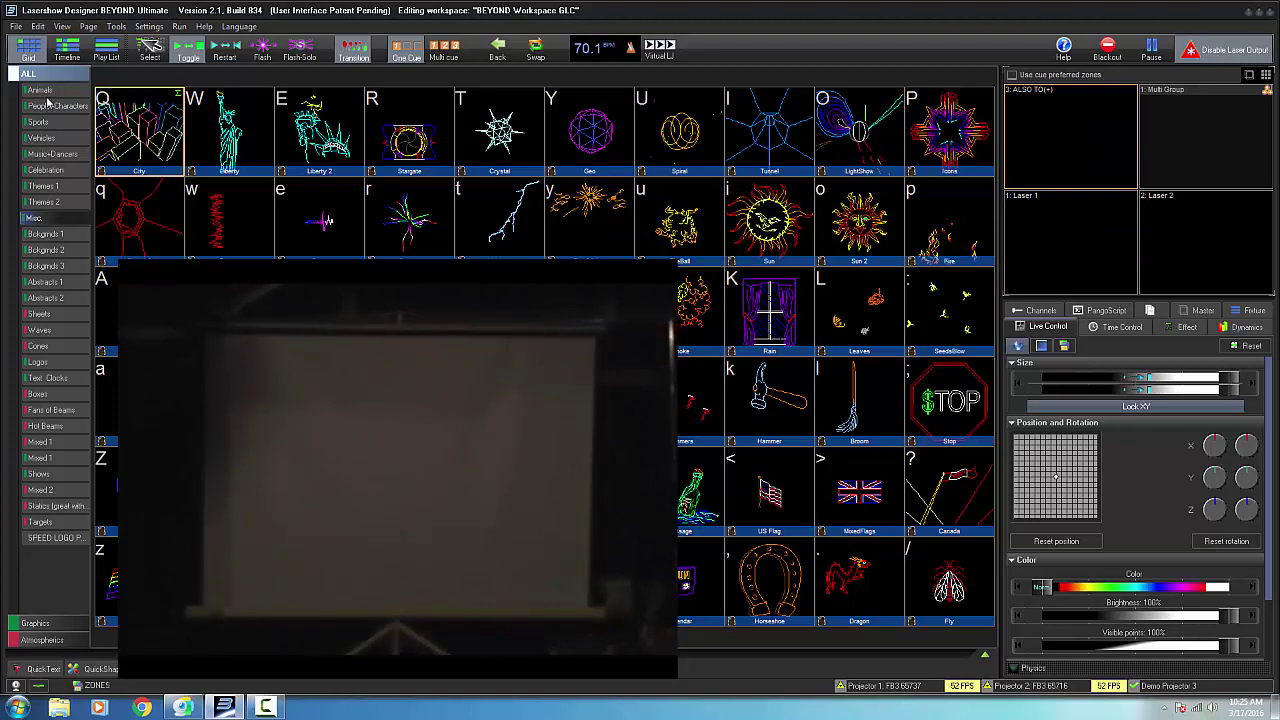
{"action": "left_click", "coordinate": [42, 90]}
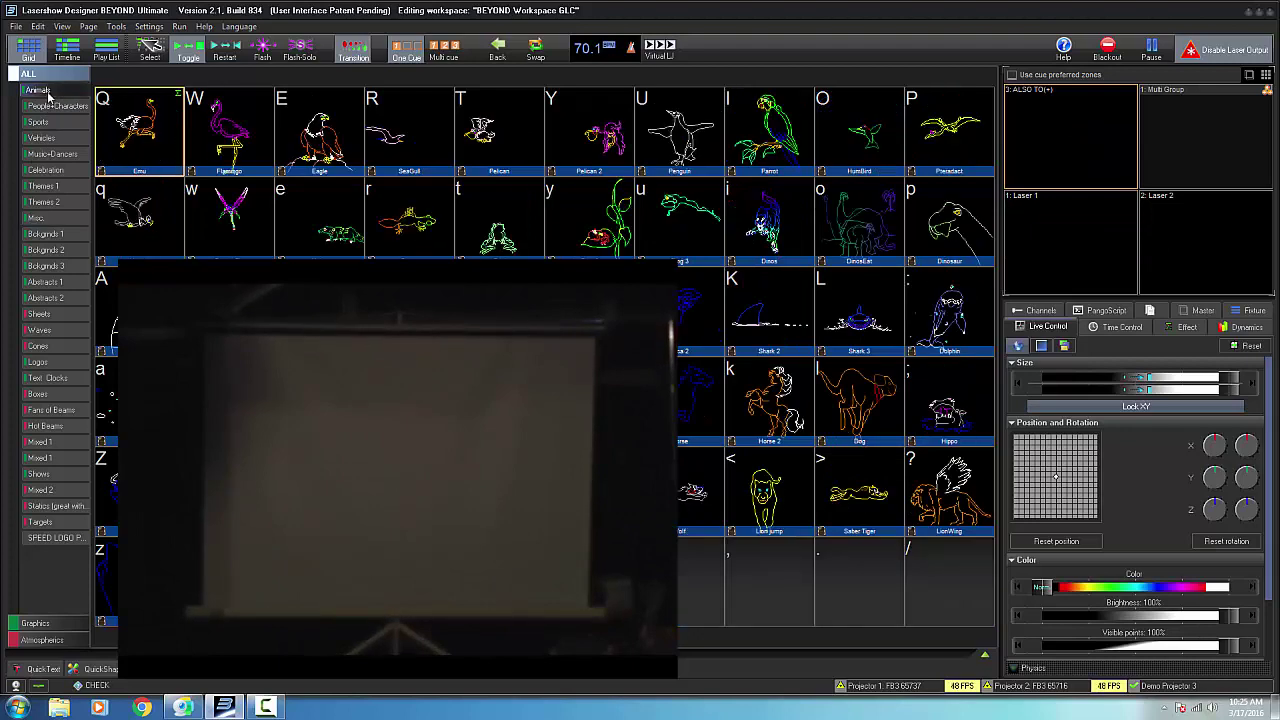
{"action": "left_click", "coordinate": [952, 232]}
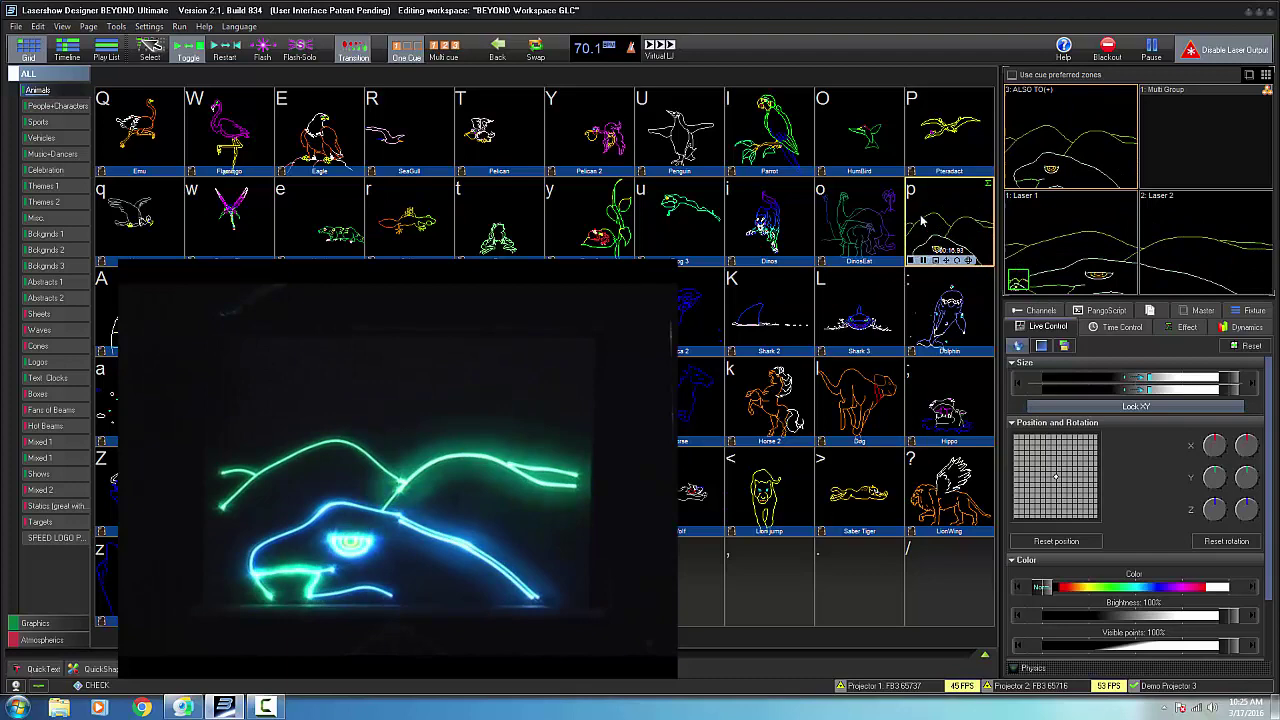
{"action": "left_click", "coordinate": [320, 148]}
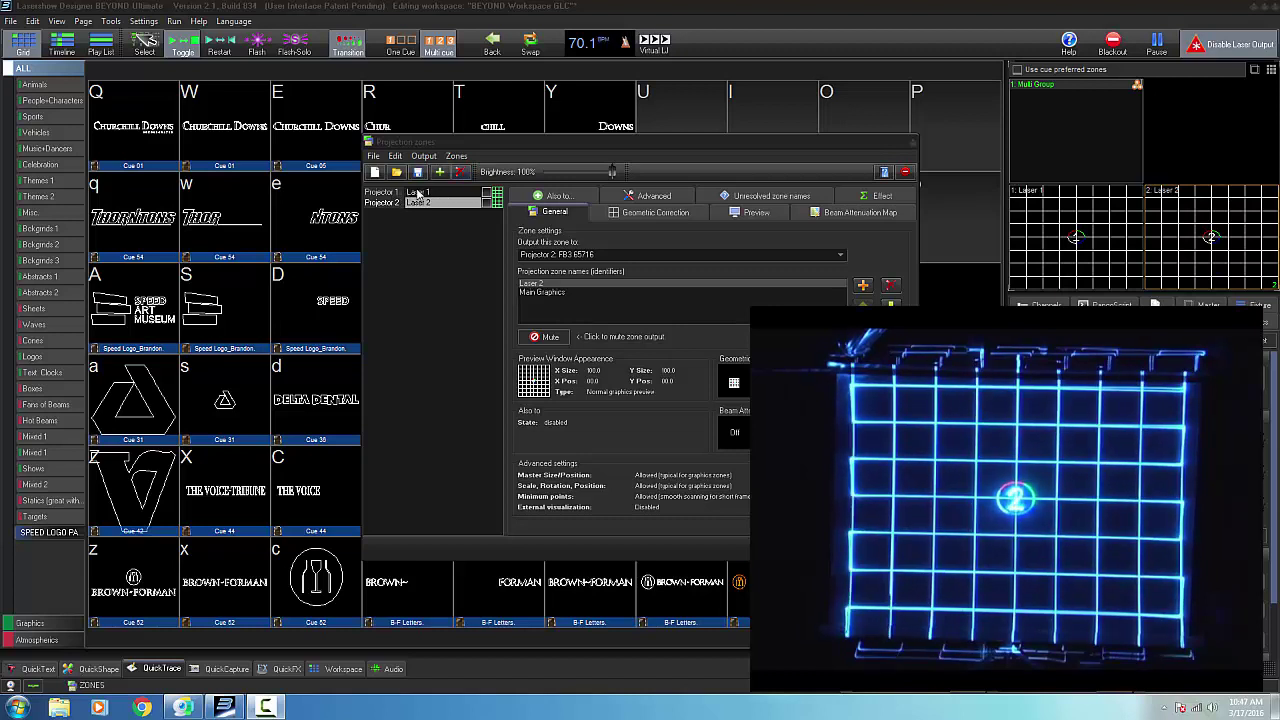
- Toggle Laser 1 and Laser 2 output off and back on, then close the Projection zones dialog
{"action": "left_click", "coordinate": [408, 192]}
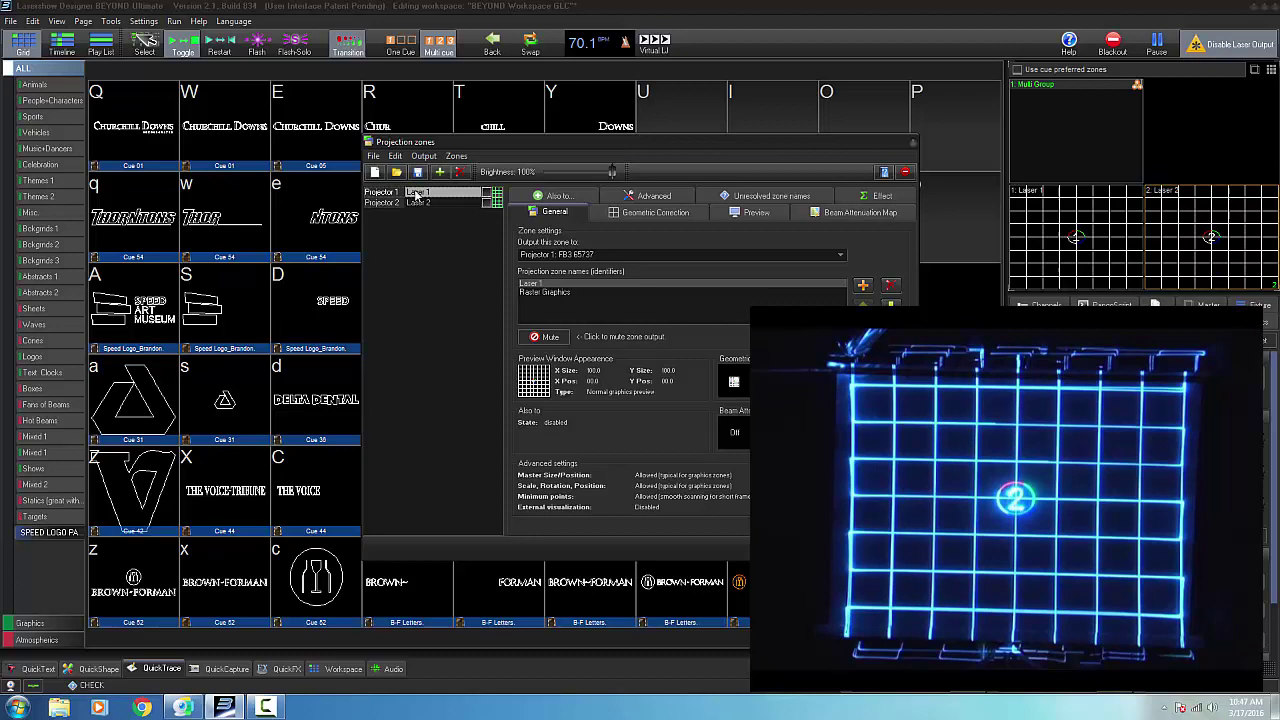
{"action": "left_click", "coordinate": [495, 194]}
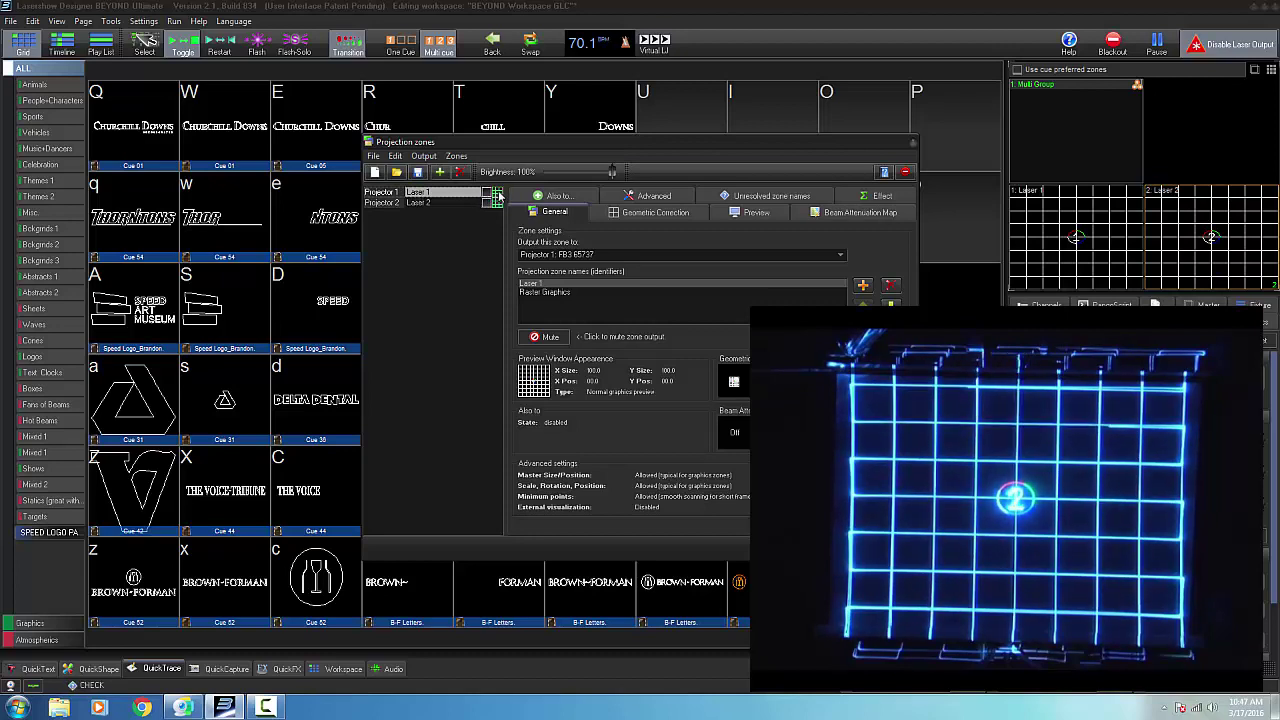
{"action": "left_click", "coordinate": [498, 195]}
{"action": "left_click", "coordinate": [497, 203]}
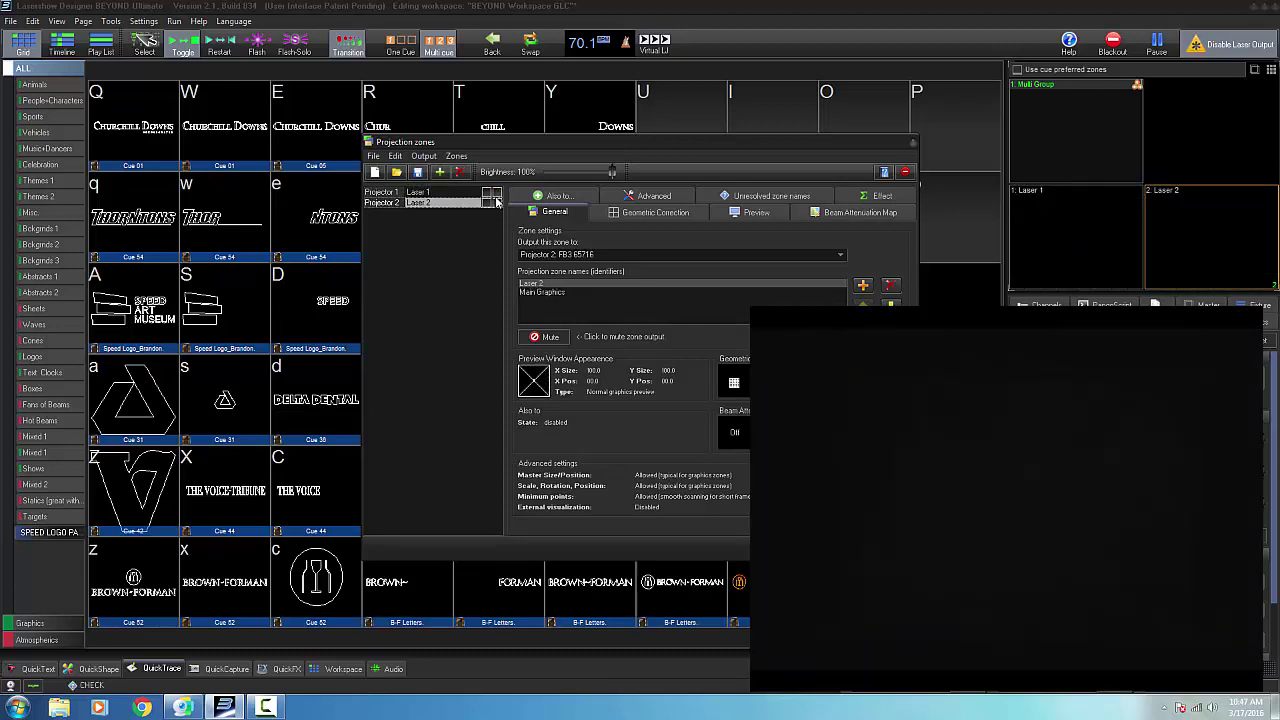
{"action": "left_click", "coordinate": [497, 203]}
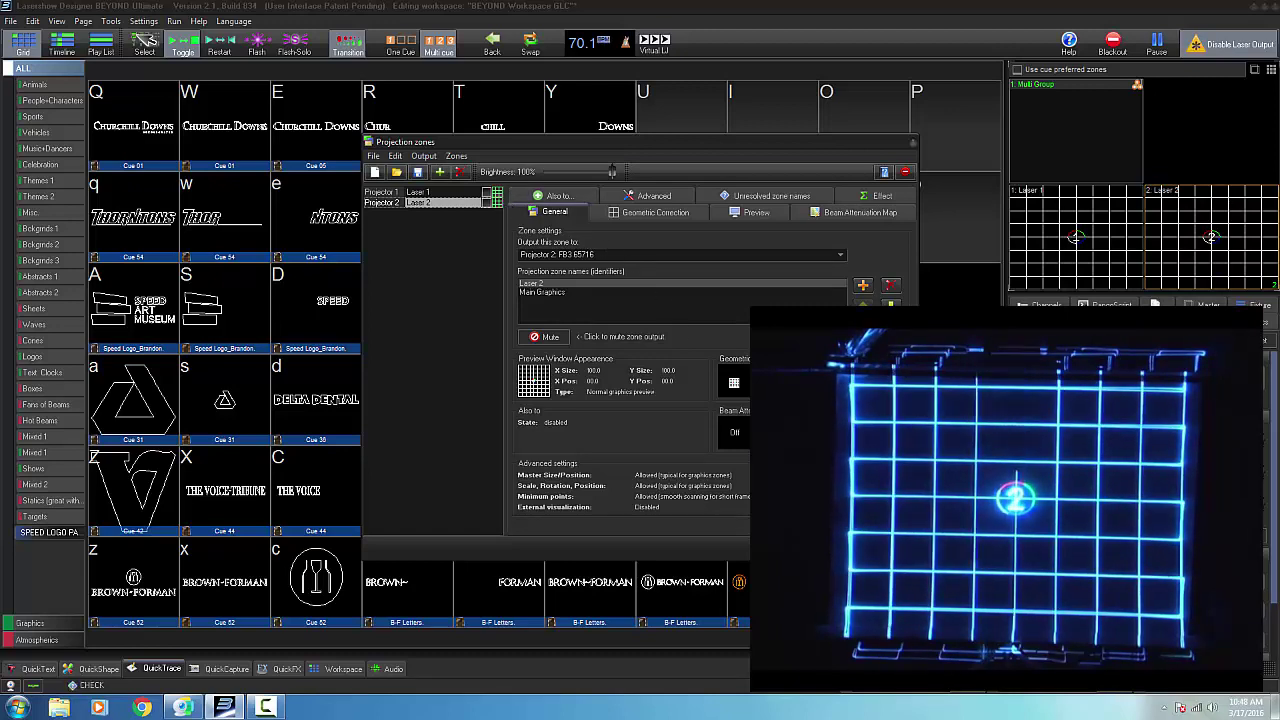
{"action": "key", "text": "Escape"}
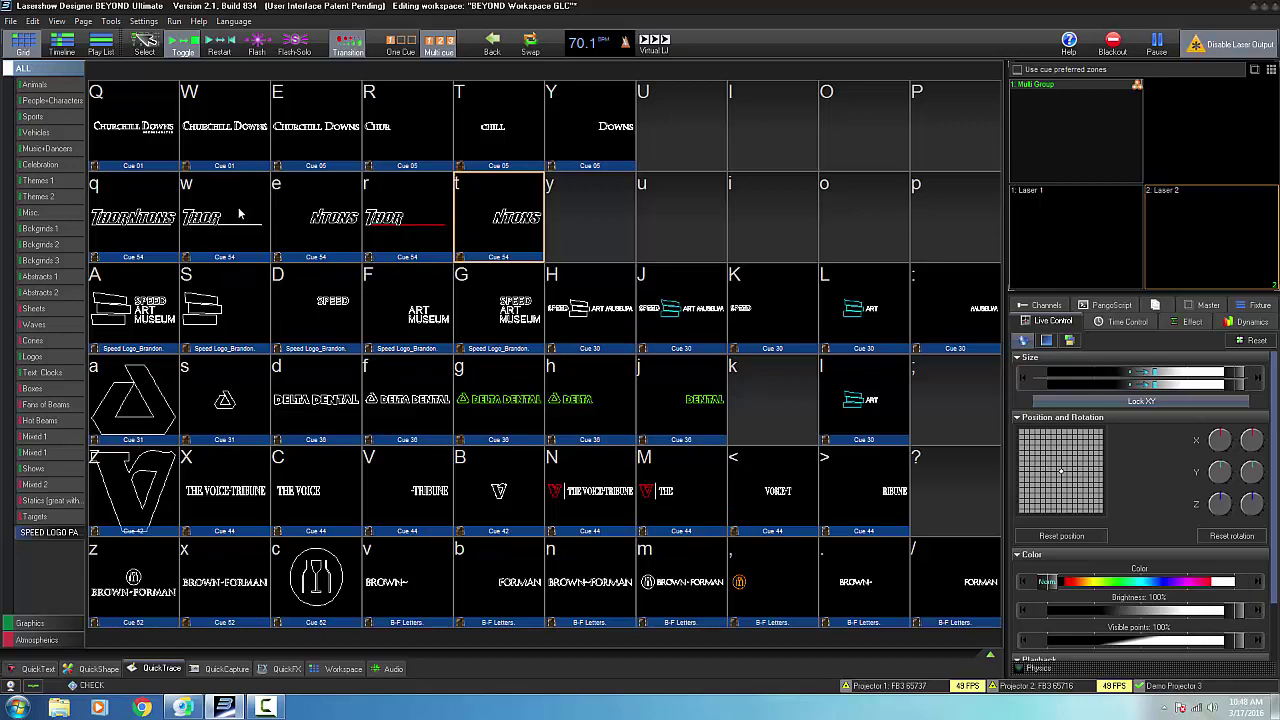
- Inspect the Thorntons cue q in Edit Frames (Simple), cancel without changes, then play it on Laser 2
{"action": "left_click", "coordinate": [142, 218]}
{"action": "right_click", "coordinate": [142, 218]}
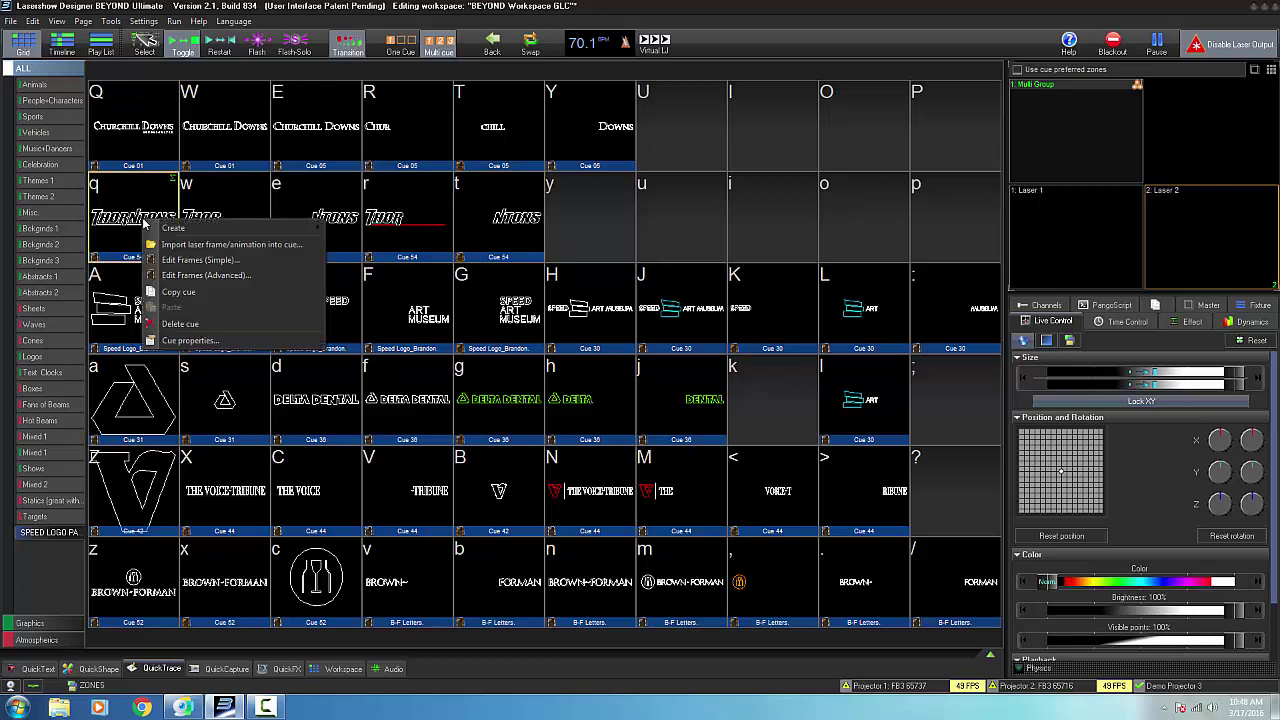
{"action": "left_click", "coordinate": [195, 260]}
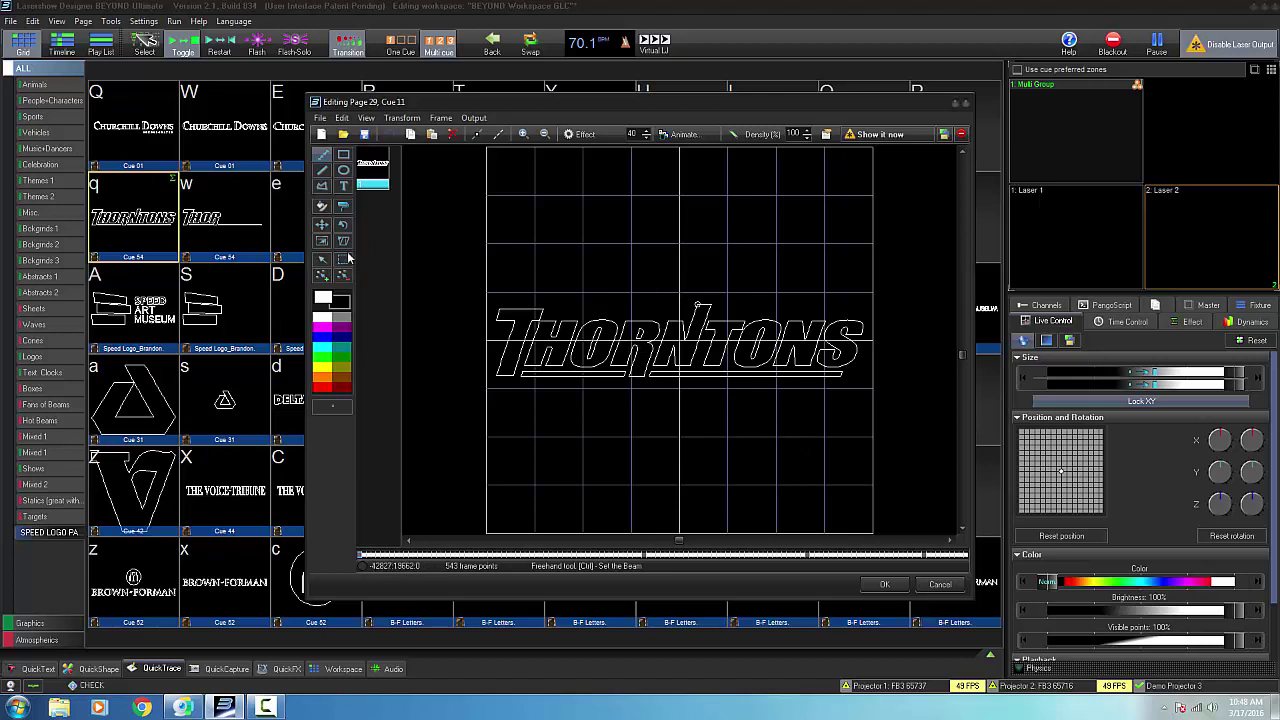
{"action": "left_click", "coordinate": [940, 586]}
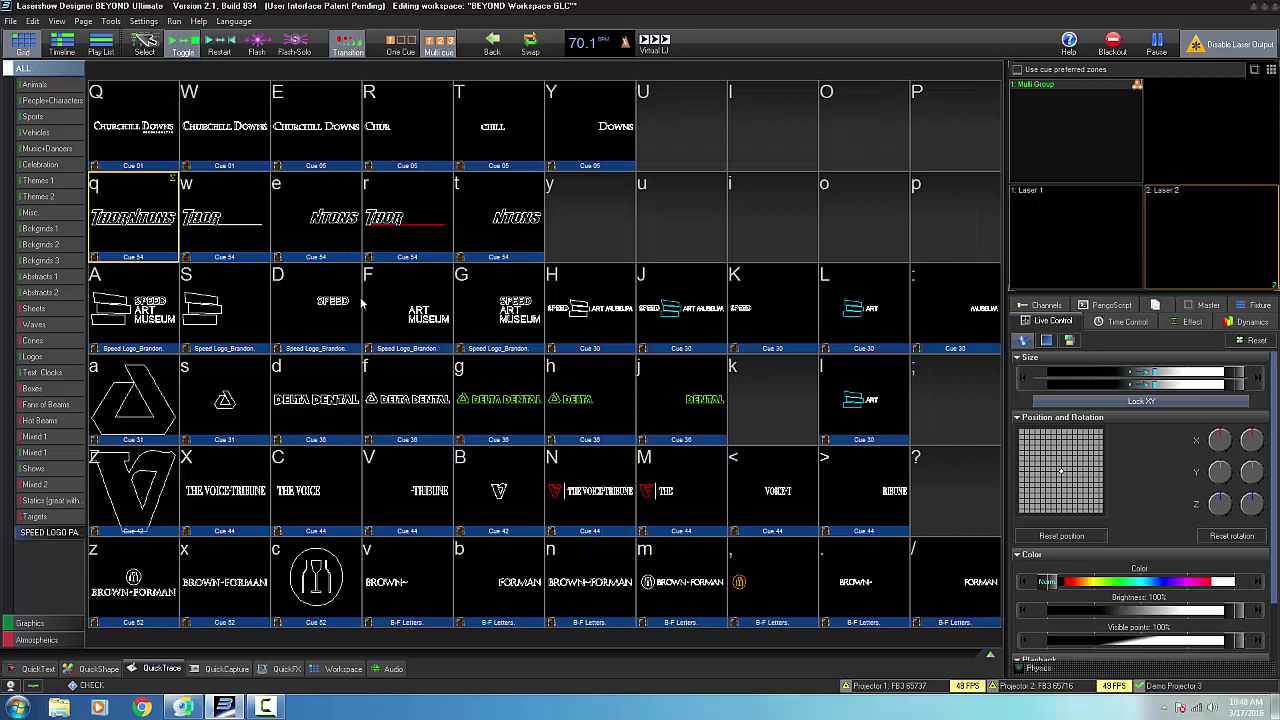
{"action": "left_click", "coordinate": [147, 197]}
- Copy the Thorntons cue into empty cell y and open the copy in Edit Frames (Simple)
{"action": "right_click", "coordinate": [603, 218]}
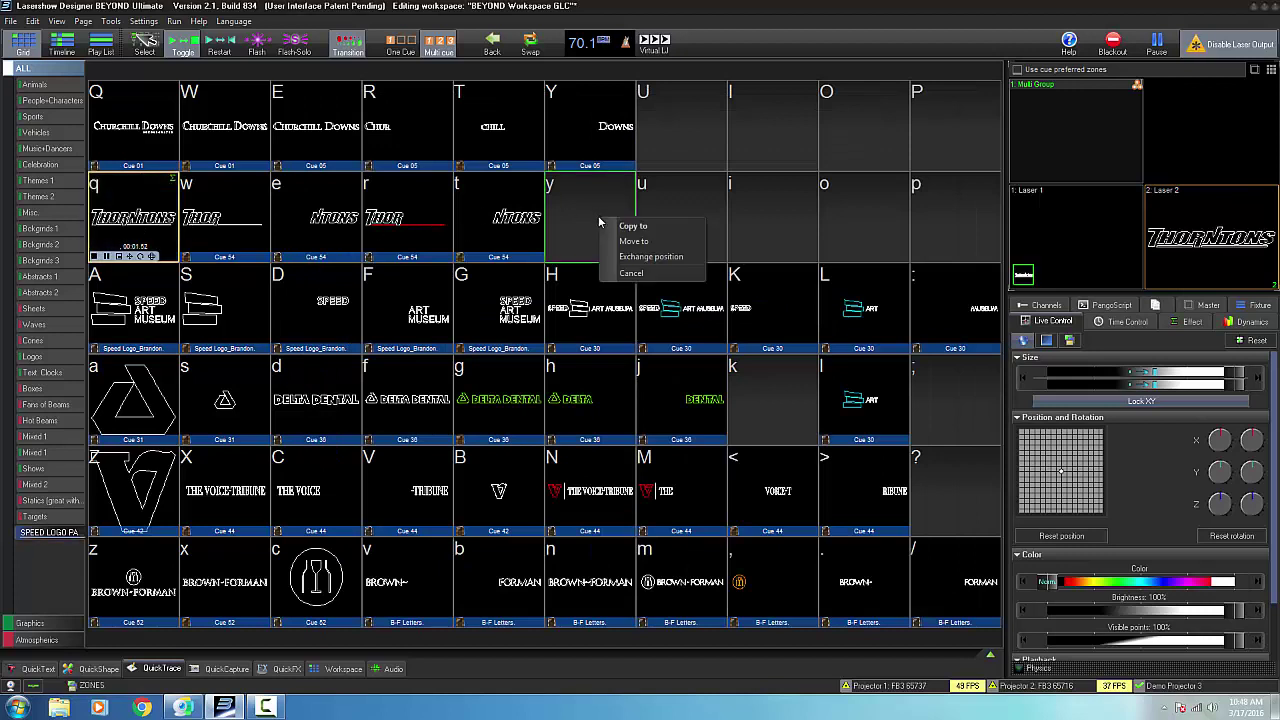
{"action": "left_click", "coordinate": [625, 226]}
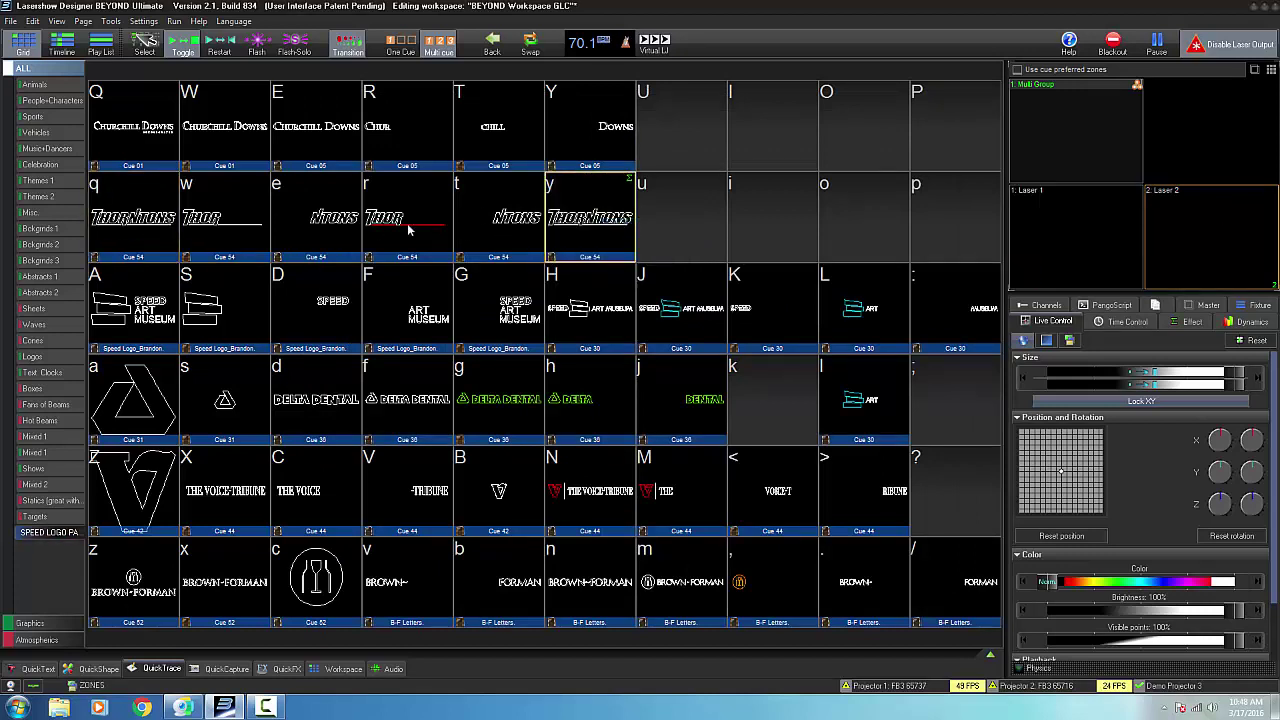
{"action": "right_click", "coordinate": [590, 226]}
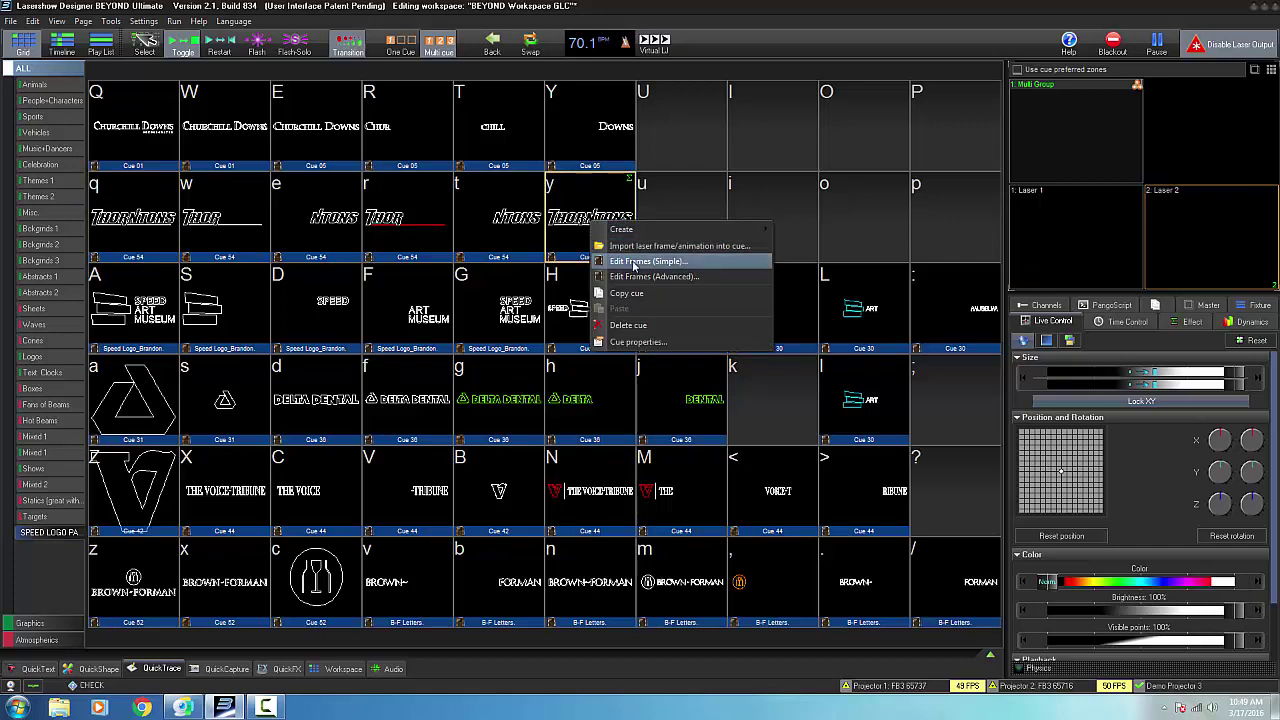
{"action": "left_click", "coordinate": [634, 262]}
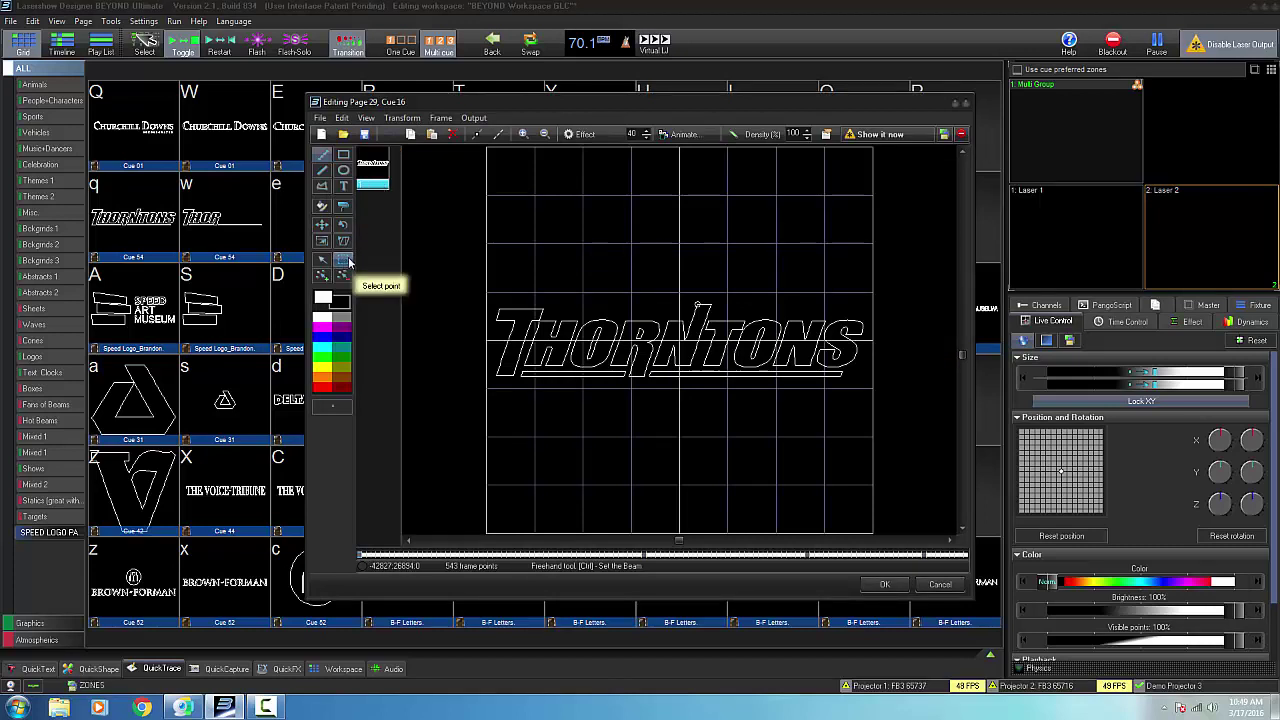
- Marquee-select the NTONS letter points with Select point and accept the edit with OK
{"action": "left_click", "coordinate": [345, 260]}
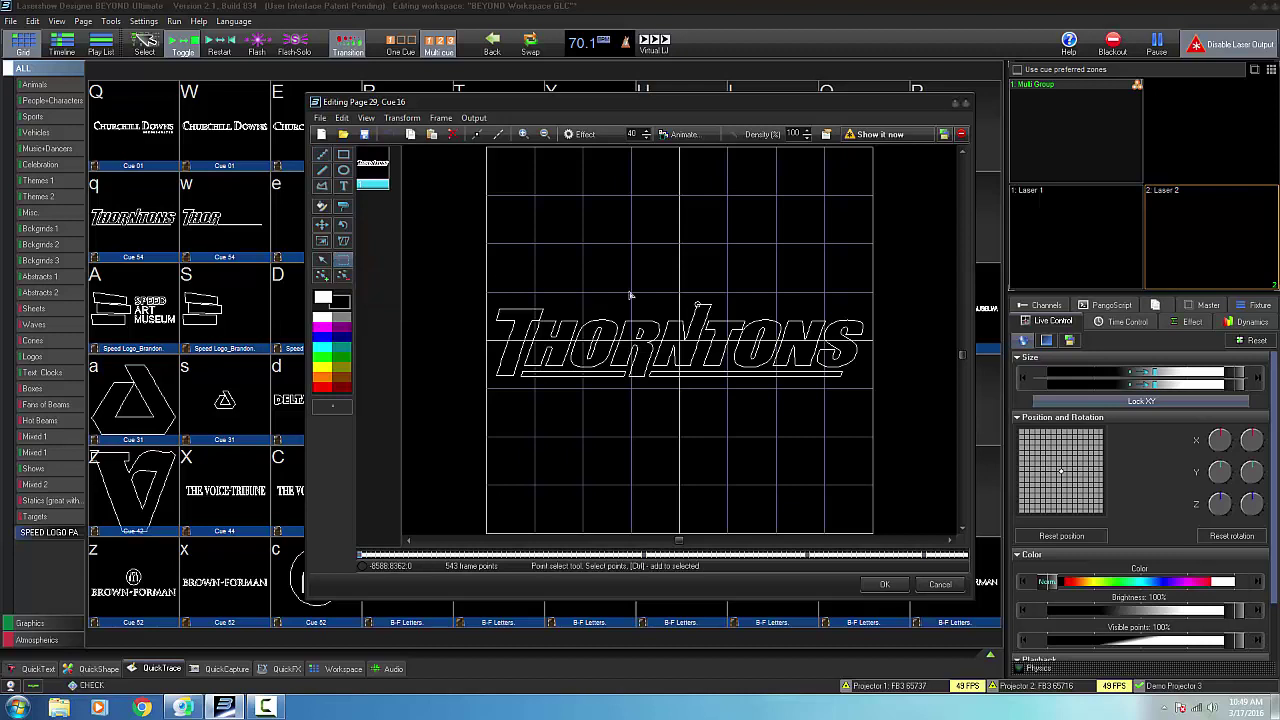
{"action": "left_click", "coordinate": [665, 291]}
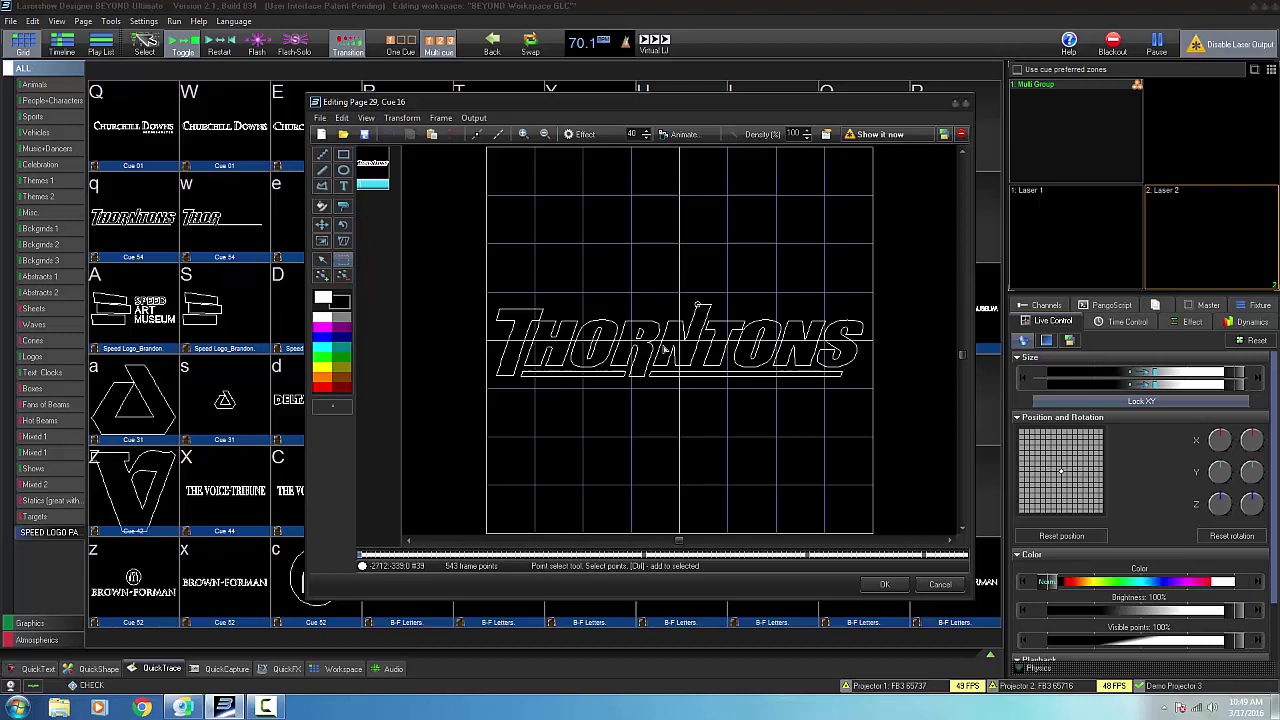
{"action": "left_click_drag", "start_coordinate": [875, 383], "coordinate": [868, 384]}
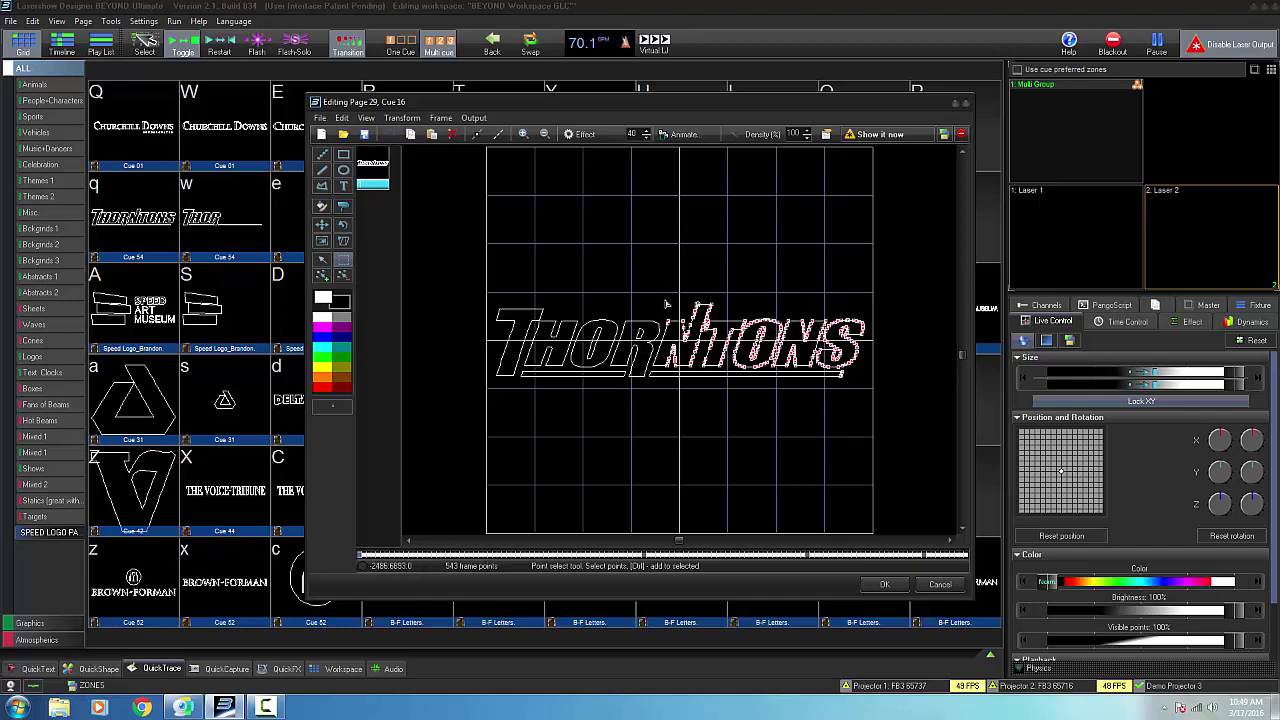
{"action": "left_click", "coordinate": [885, 585]}
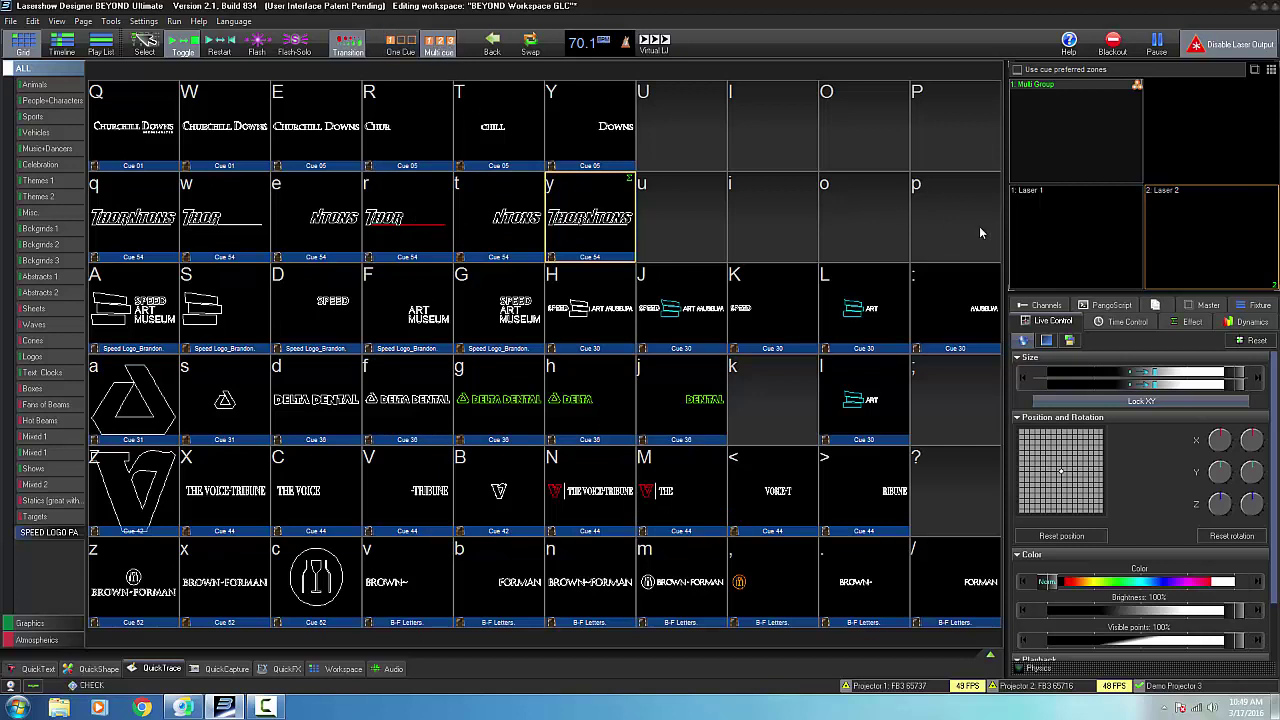
- Play the THOR cue (r) on Laser 1 and the NTONS cue (t) on Laser 2
{"action": "left_click", "coordinate": [1060, 239]}
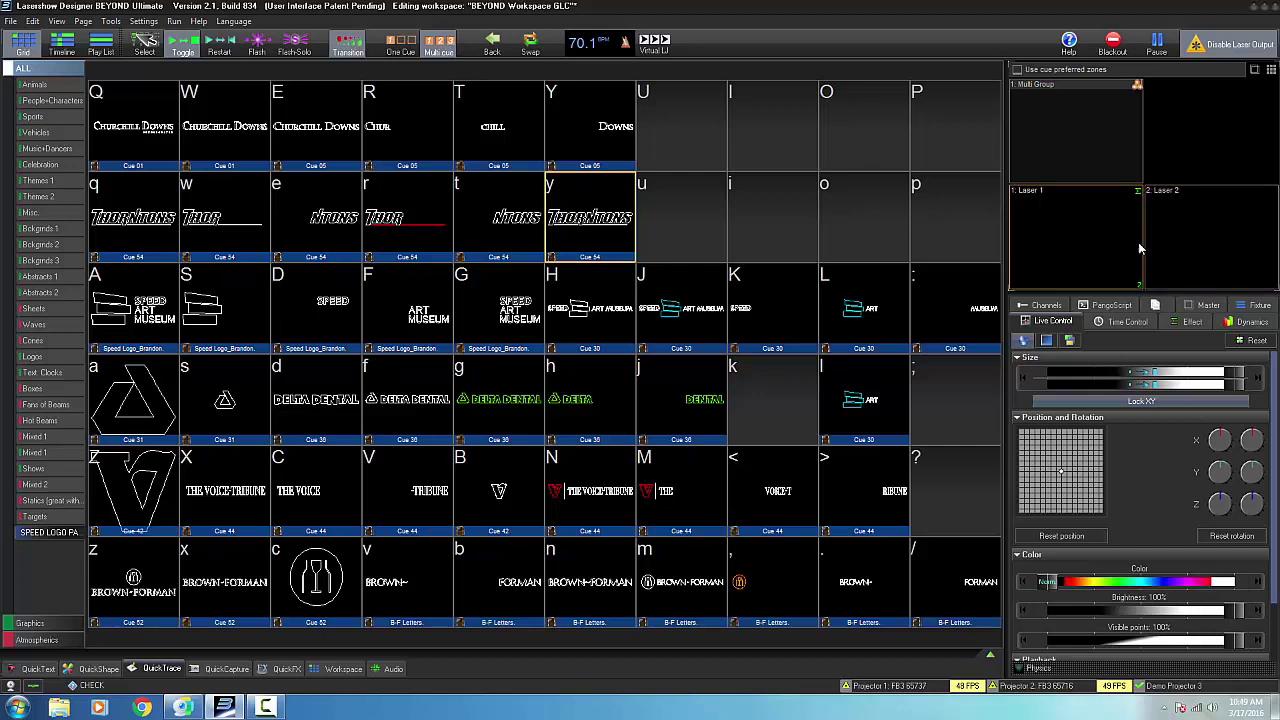
{"action": "left_click", "coordinate": [421, 222]}
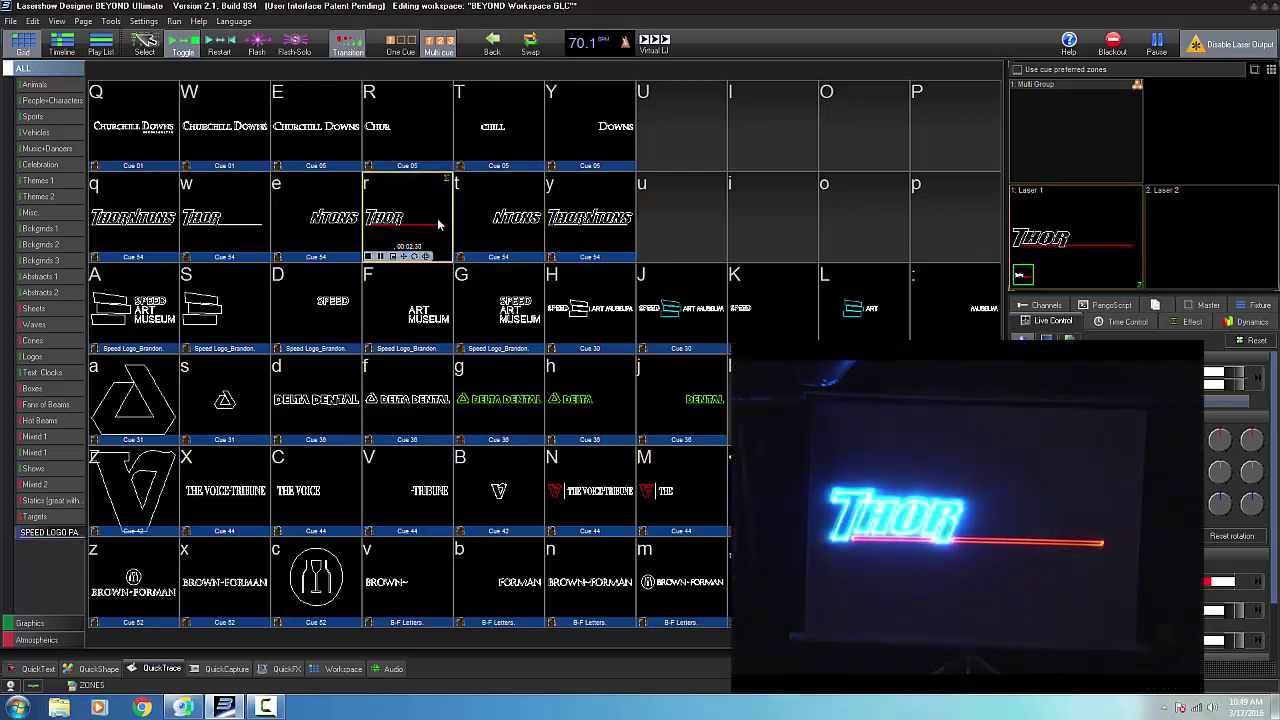
{"action": "left_click", "coordinate": [1210, 229]}
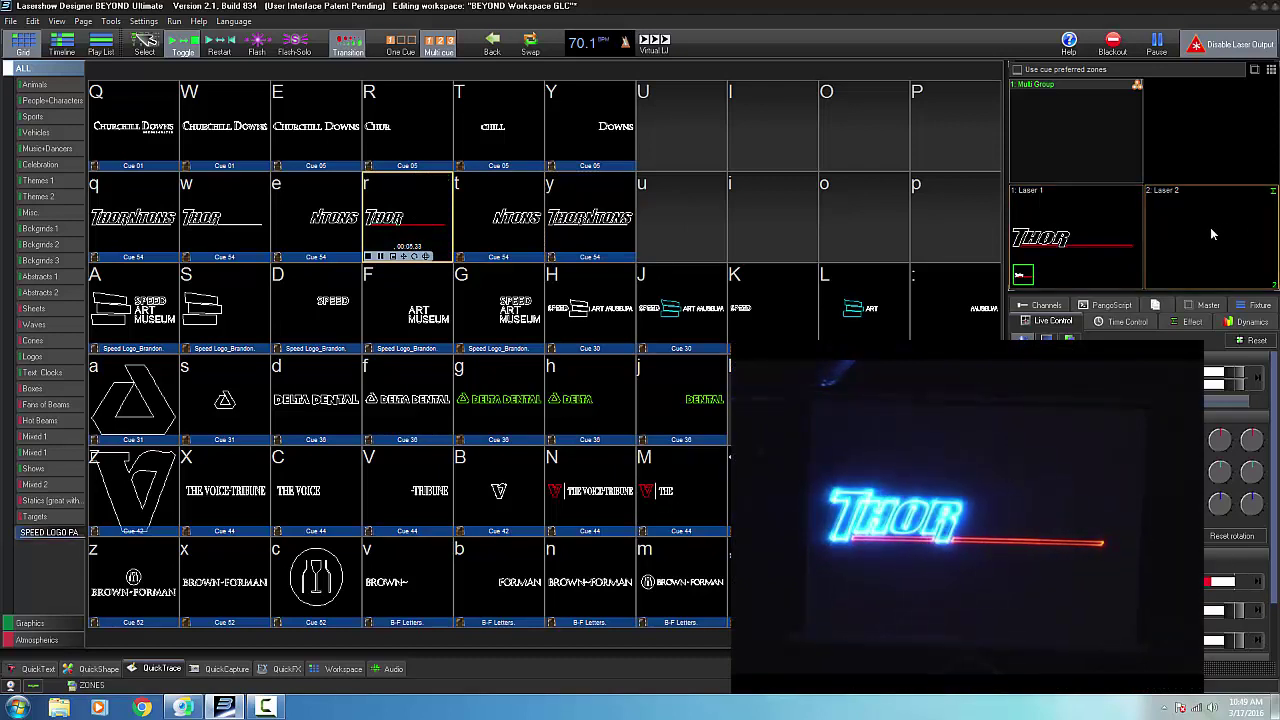
{"action": "left_click", "coordinate": [505, 224]}
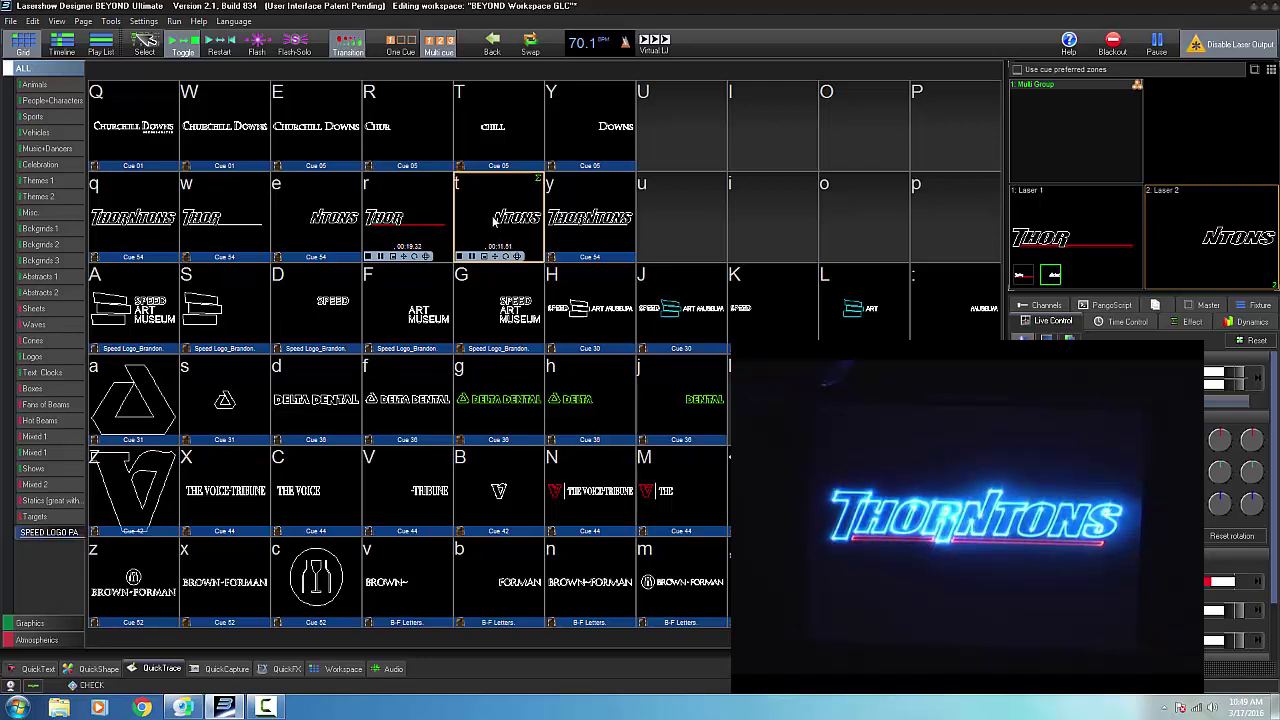
- Stop all cues, test the full Thorntons cue on Laser 1, then replay THOR and NTONS together
{"action": "left_click", "coordinate": [493, 222]}
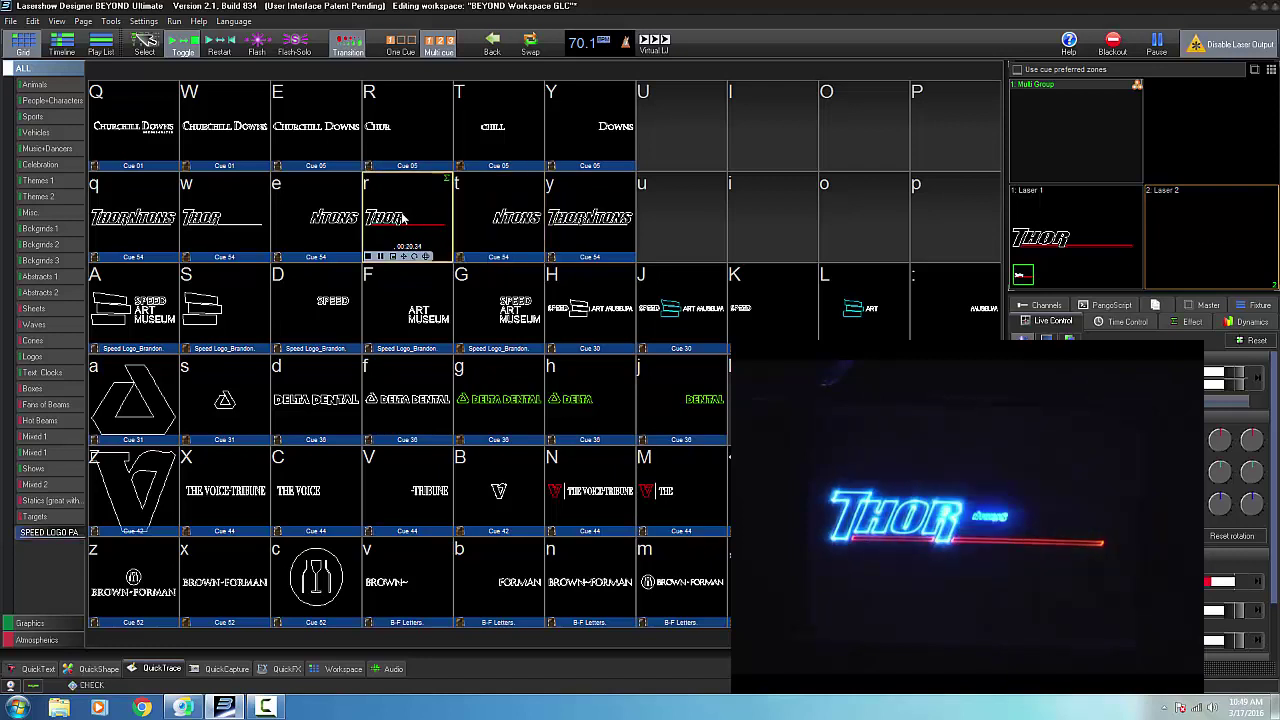
{"action": "left_click", "coordinate": [1080, 234]}
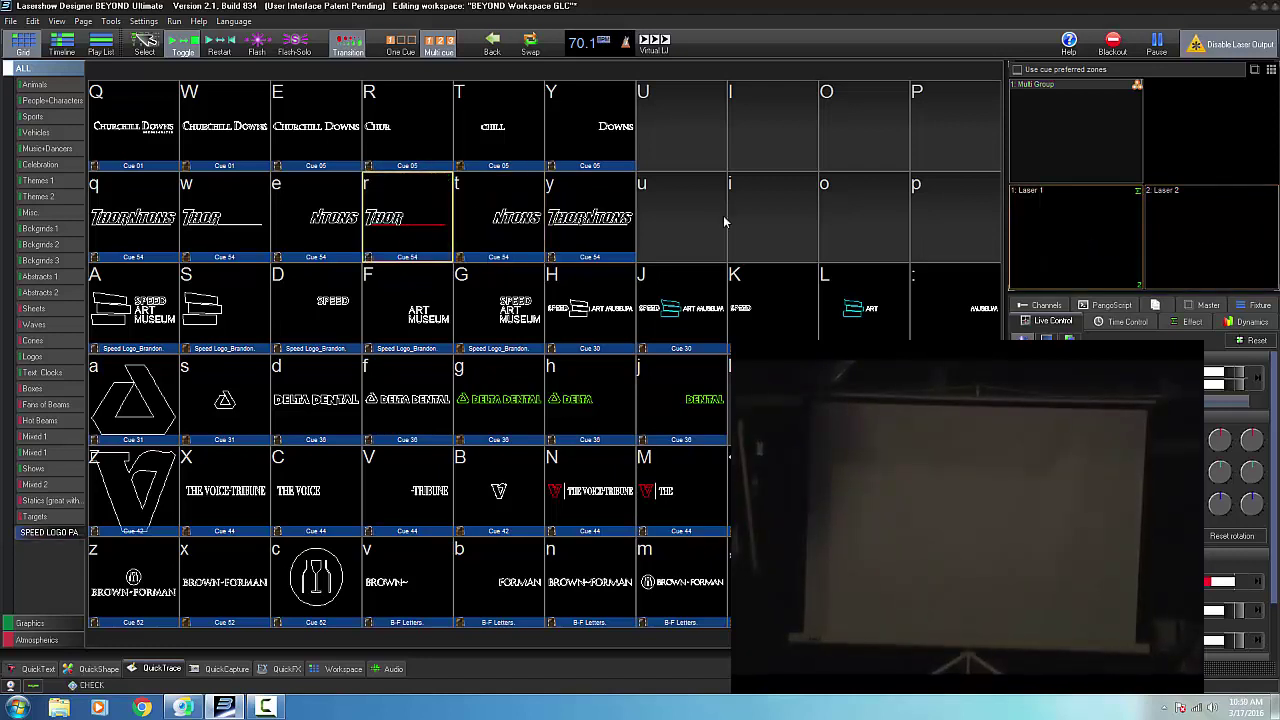
{"action": "left_click", "coordinate": [130, 230]}
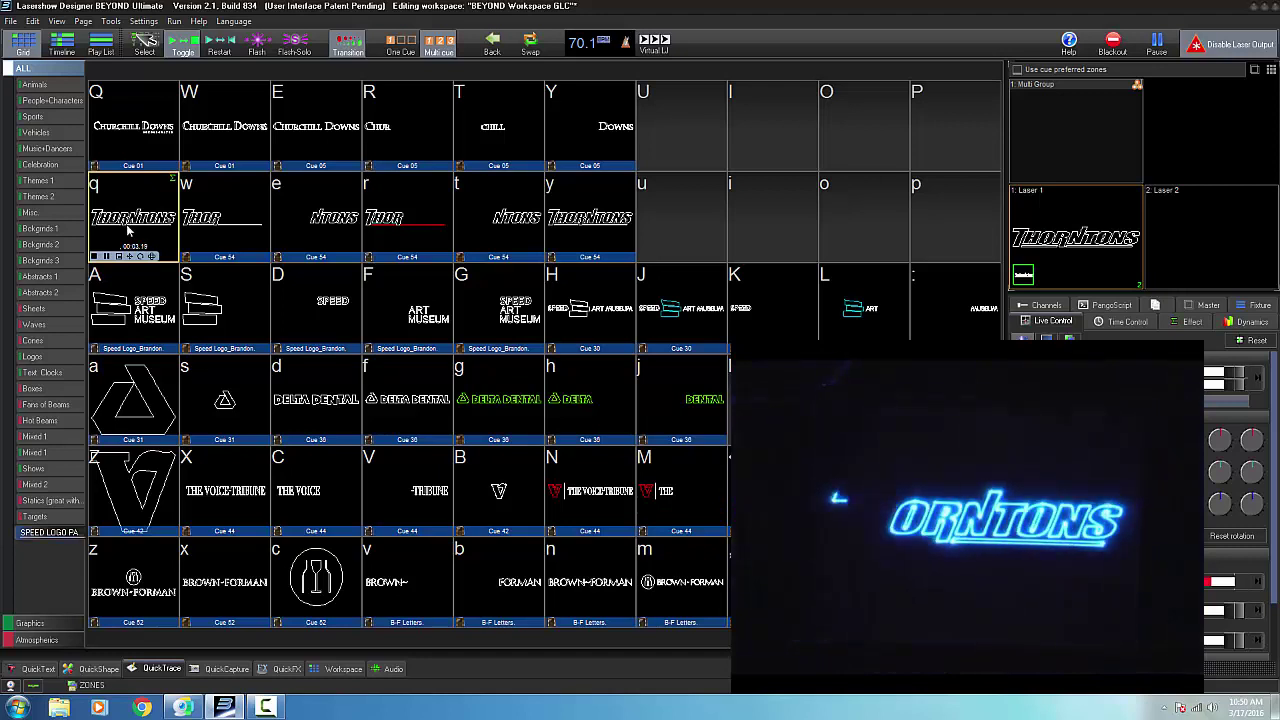
{"action": "left_click", "coordinate": [127, 228]}
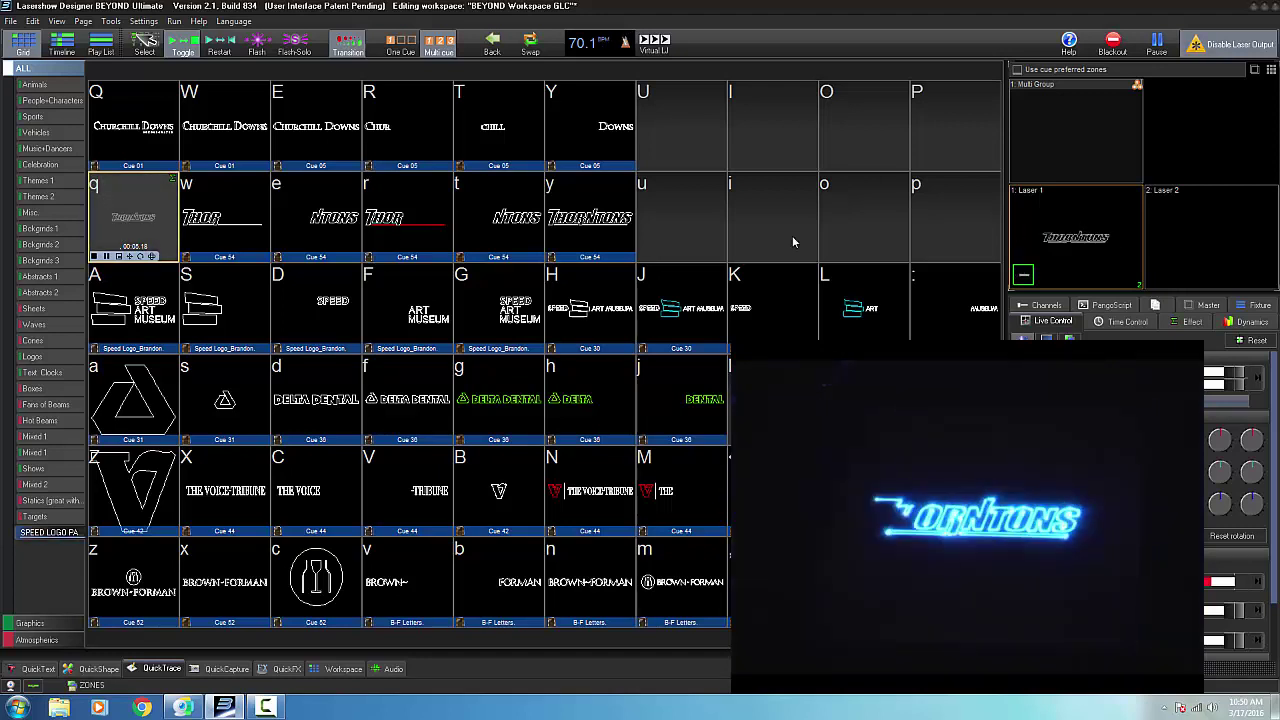
{"action": "left_click", "coordinate": [422, 219]}
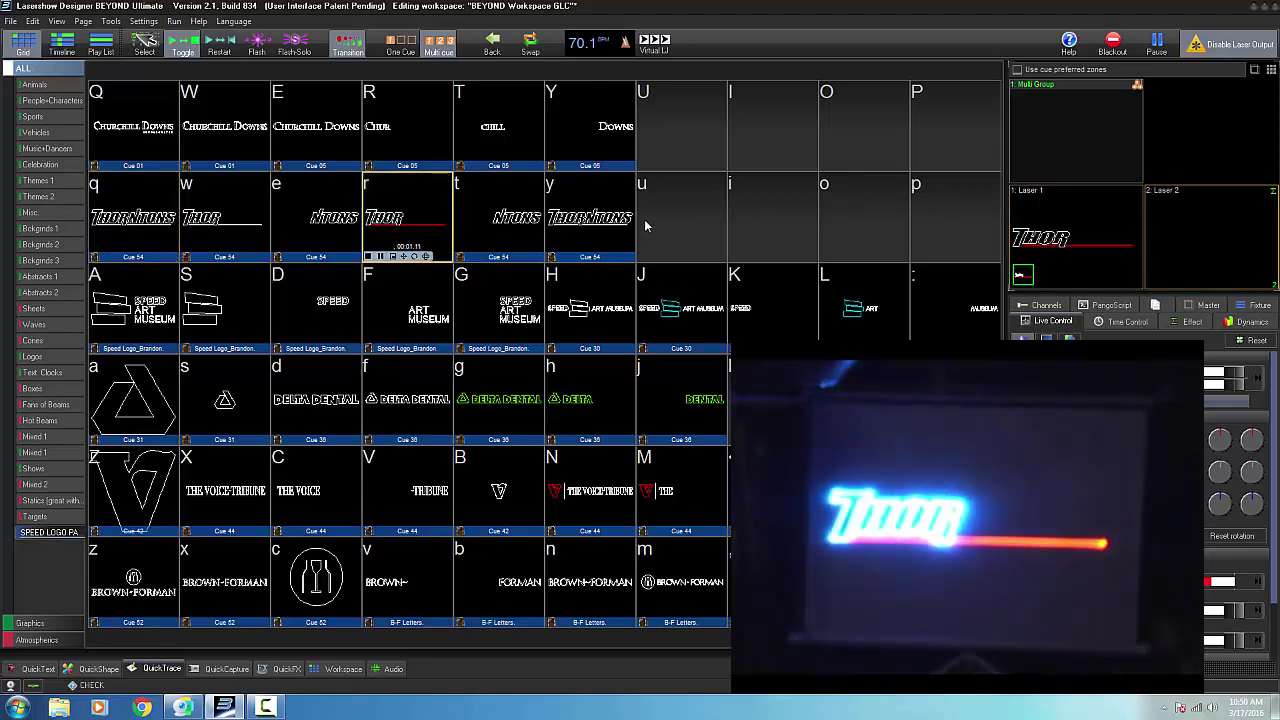
{"action": "left_click", "coordinate": [491, 216]}
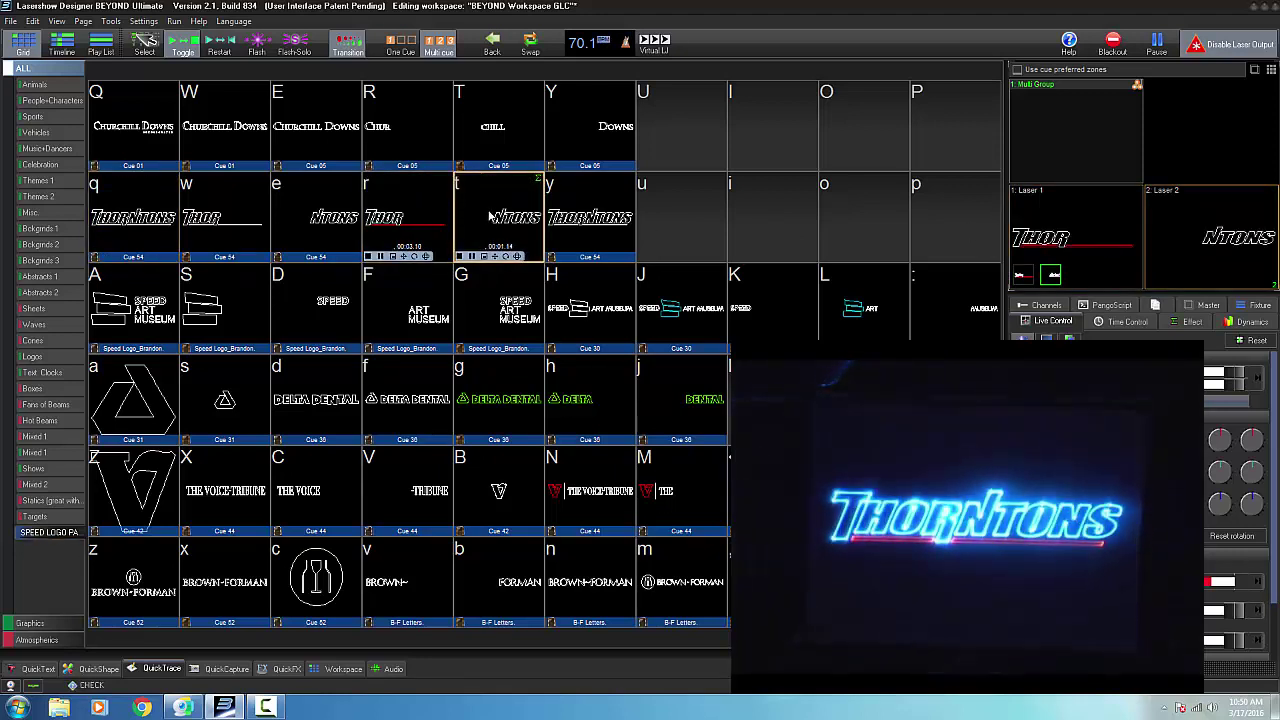